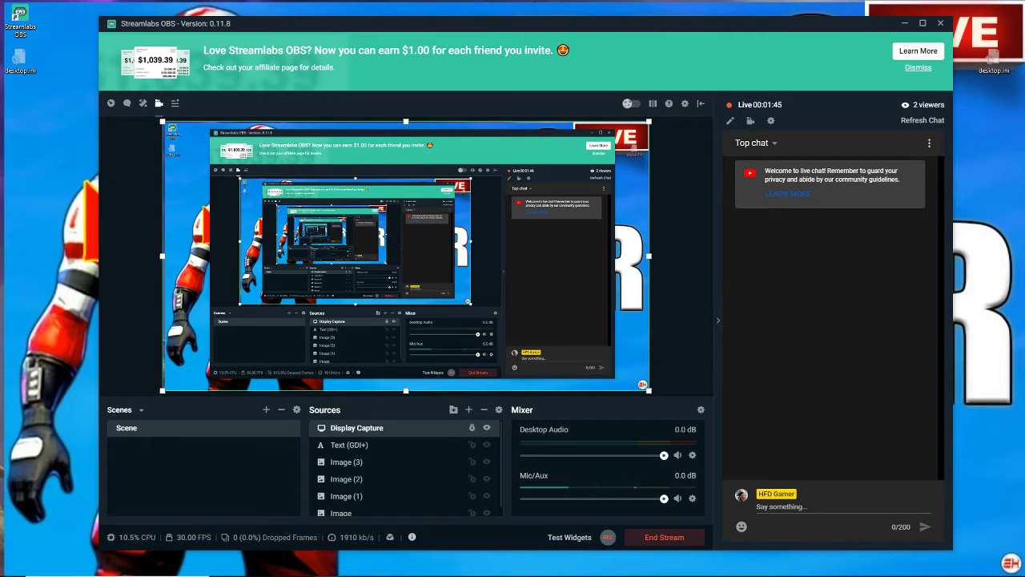
click(141, 411)
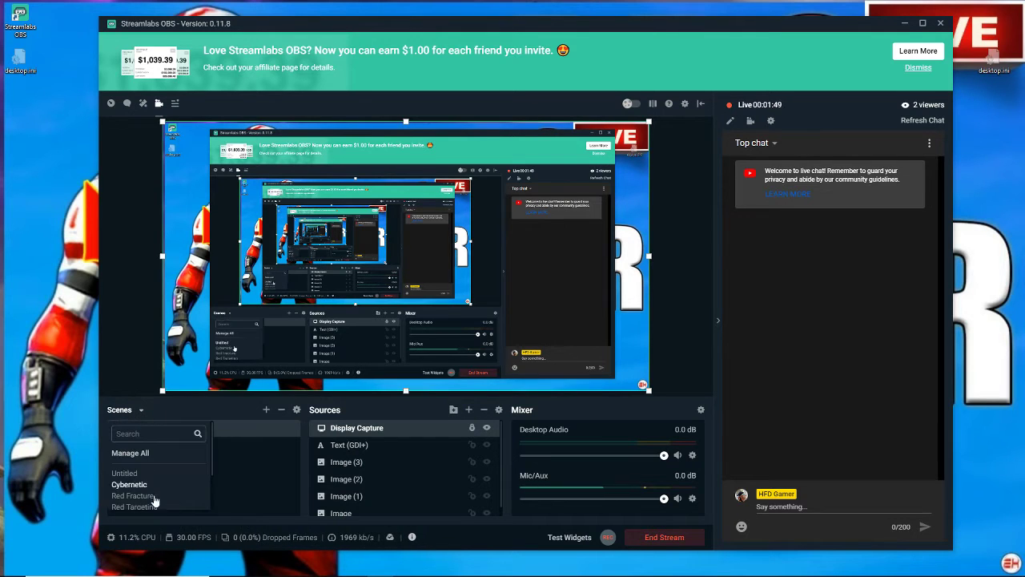
scroll(140, 500, down, 2)
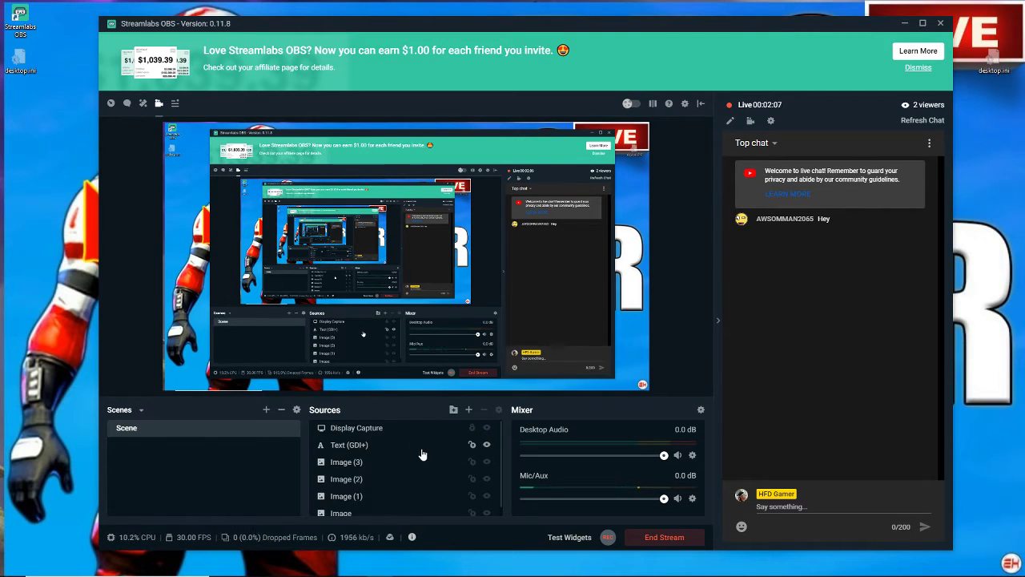
scroll(422, 452, down, 1)
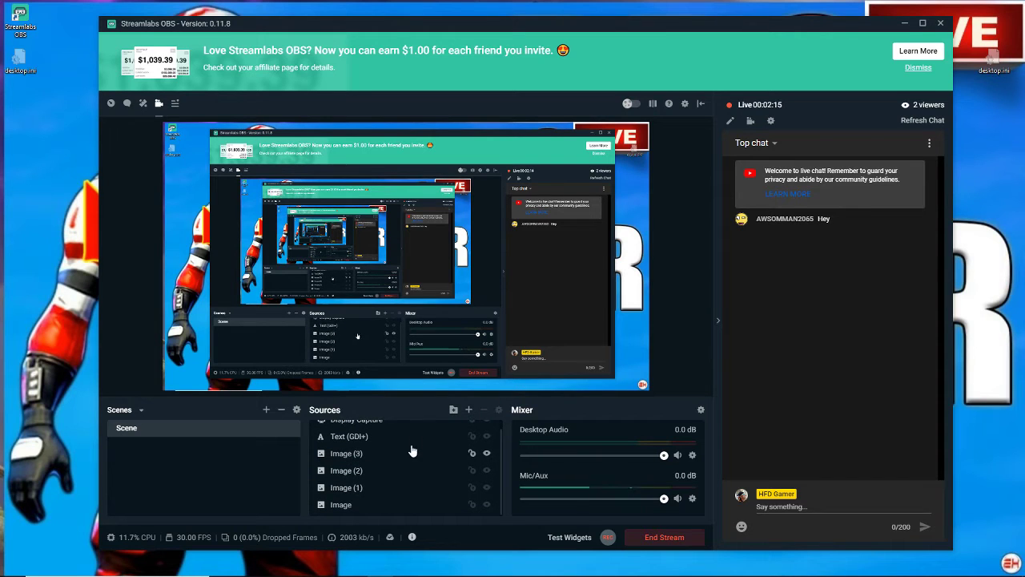
scroll(413, 452, up, 1)
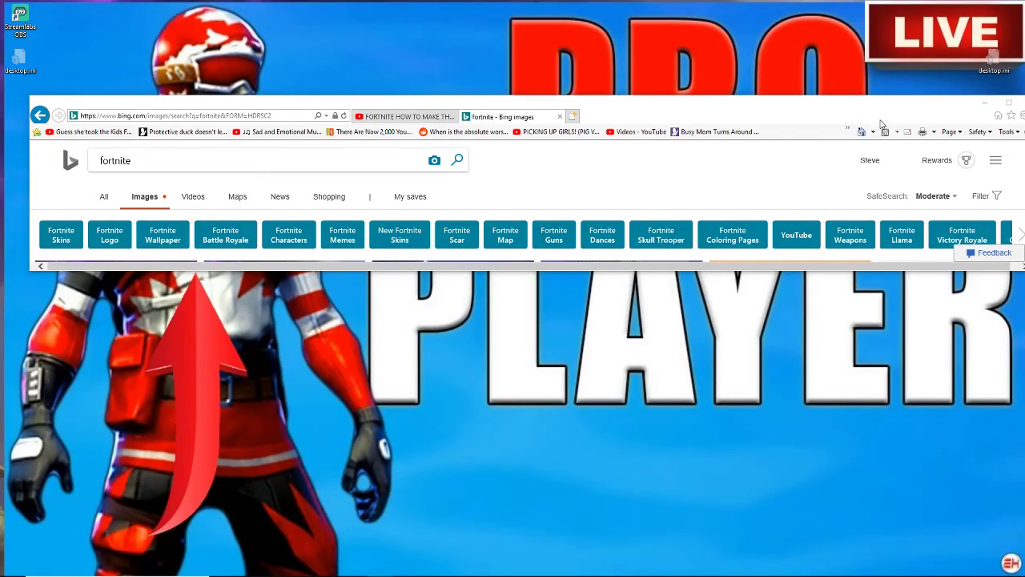
Maximize the browser window and search Bing Images for "fortnite PNG".
drag(882, 113, 830, 101)
click(957, 92)
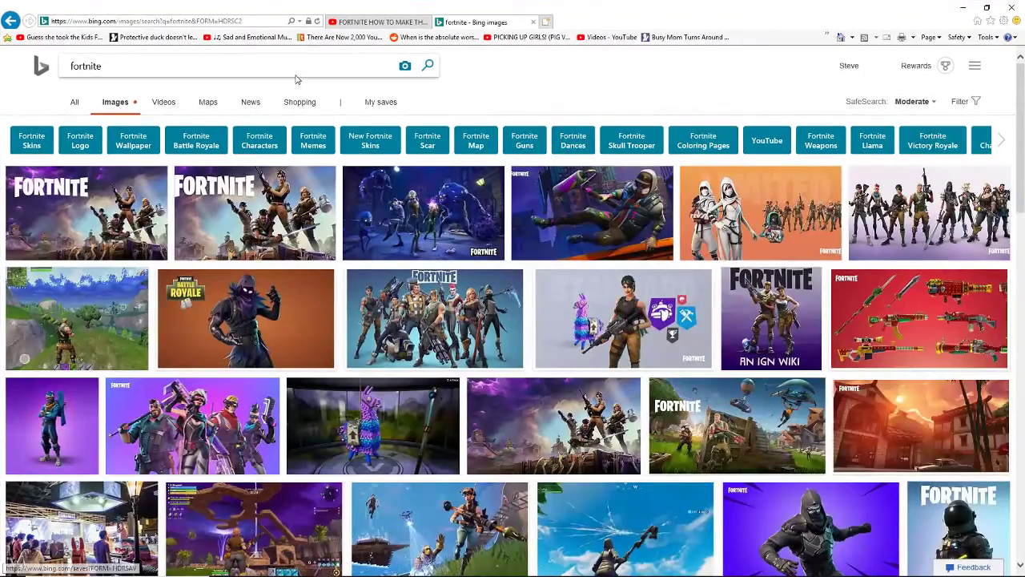
click(112, 64)
text(PNG)
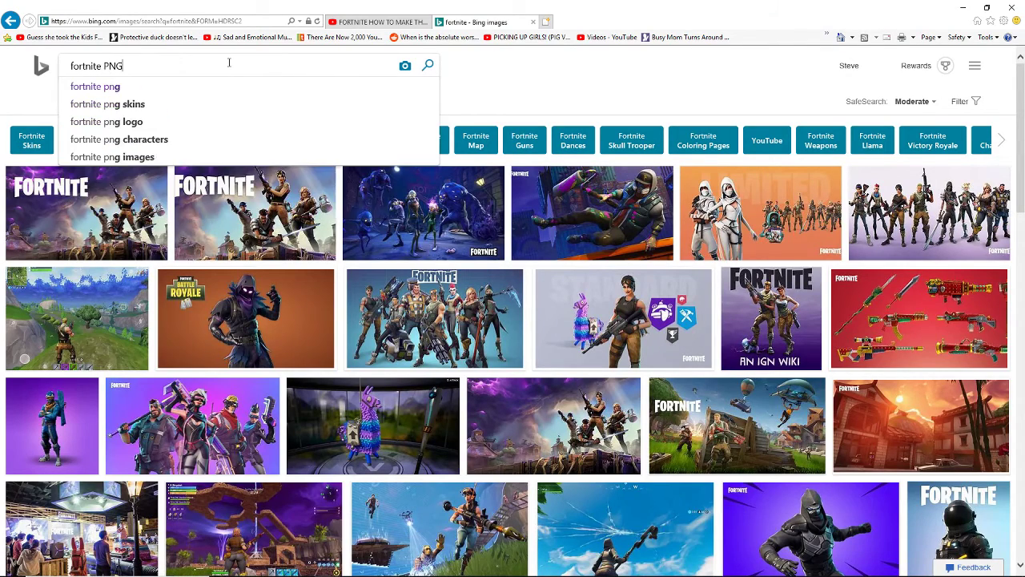
key(Return)
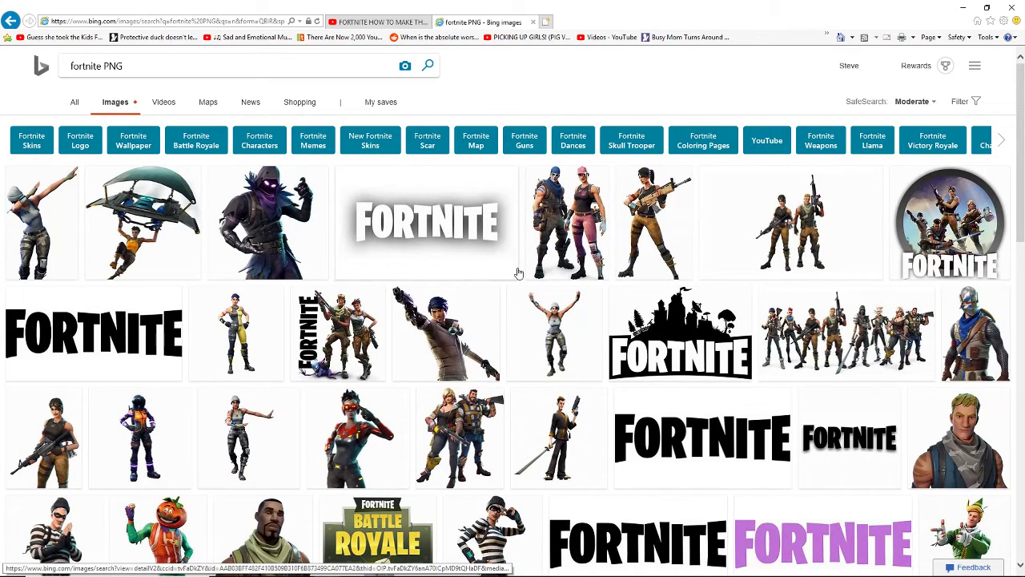
Open the Raven skin image from the results and save it in Pictures as fortnite-skin-raven-skin.png.
mouse_move(500, 276)
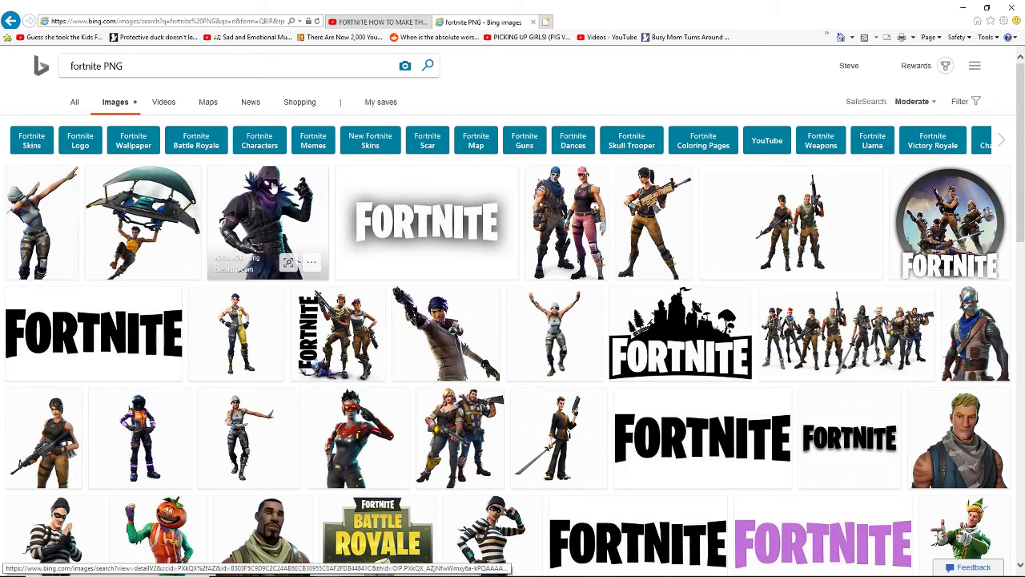
click(276, 200)
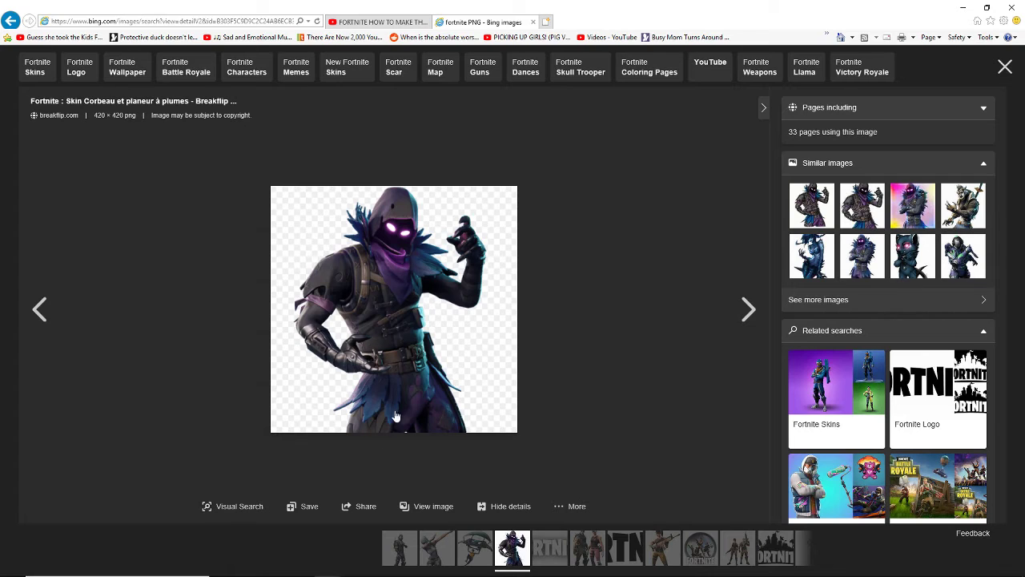
right_click(385, 273)
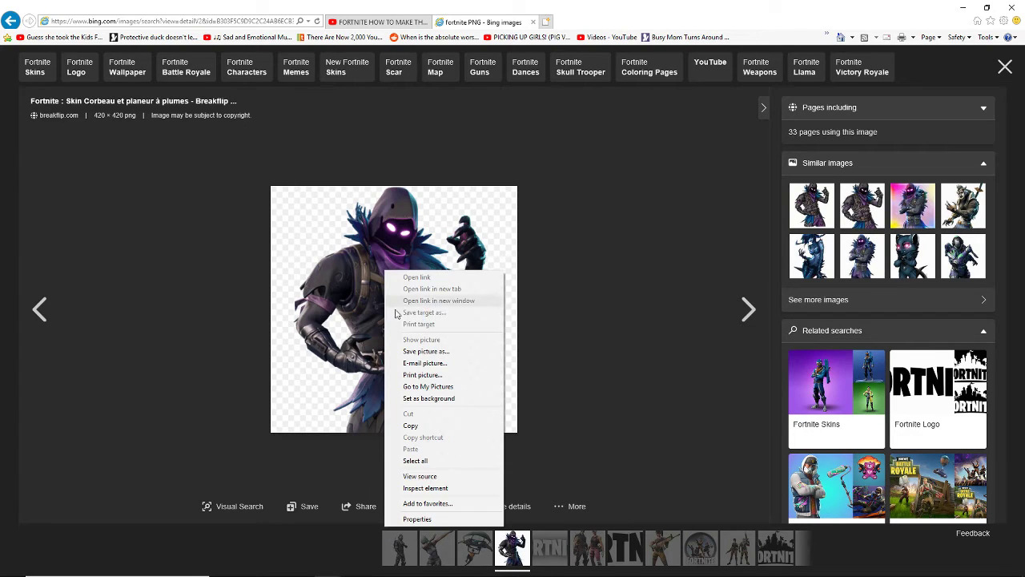
click(418, 353)
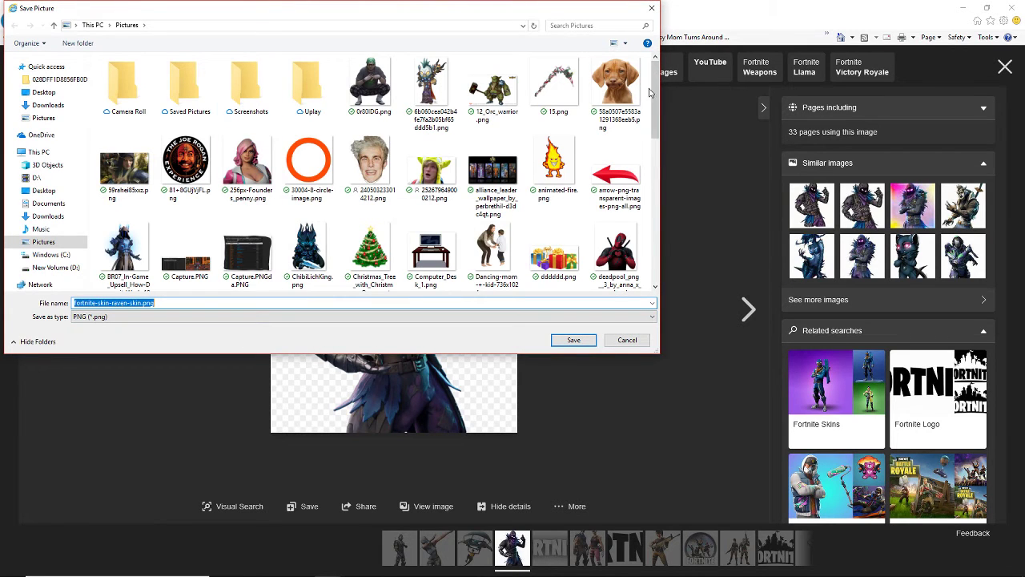
key(Return)
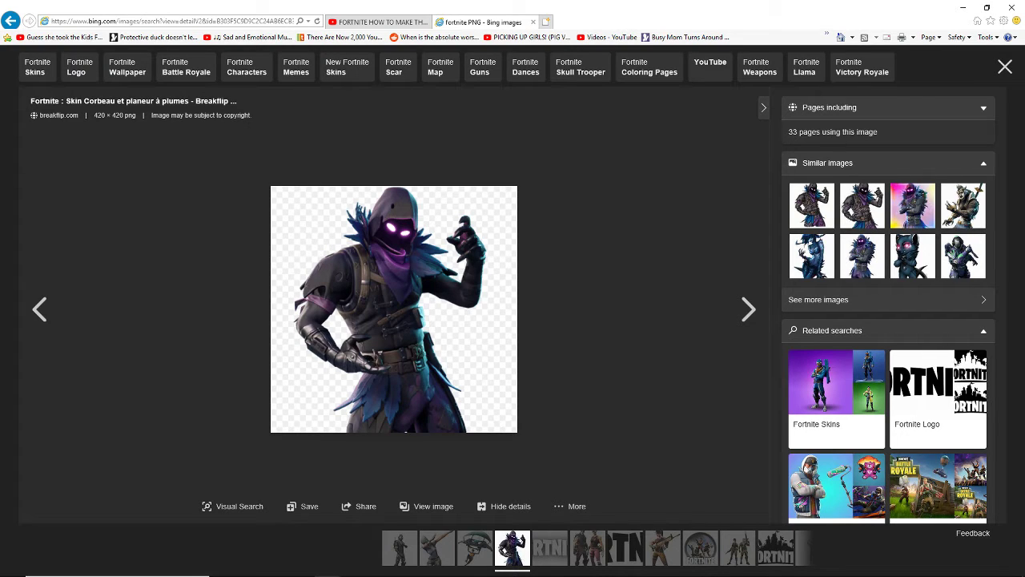
Switch back to Streamlabs OBS and add a new Image source named Image (8) to the scene.
click(962, 11)
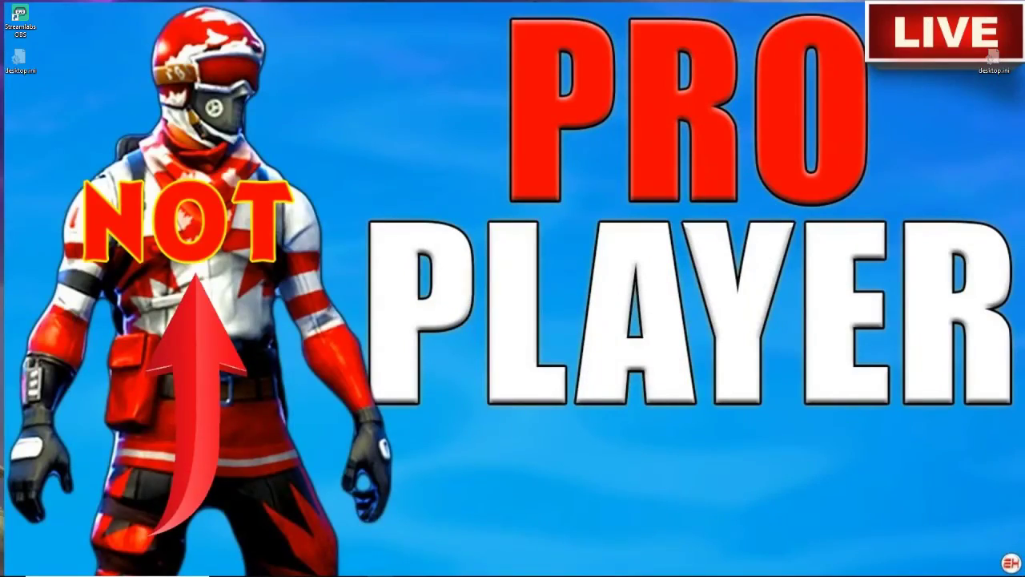
drag(0, 29, 443, 25)
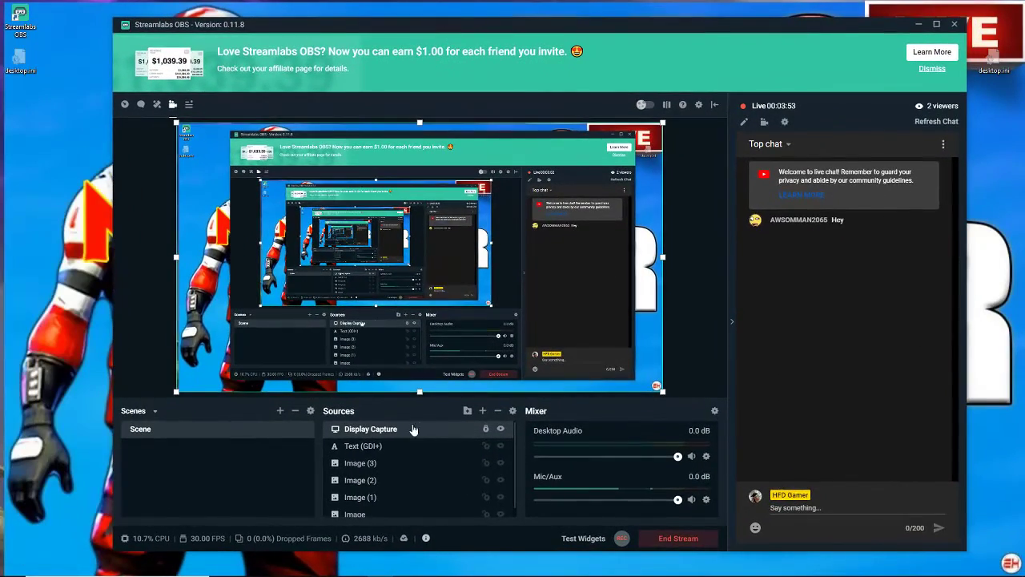
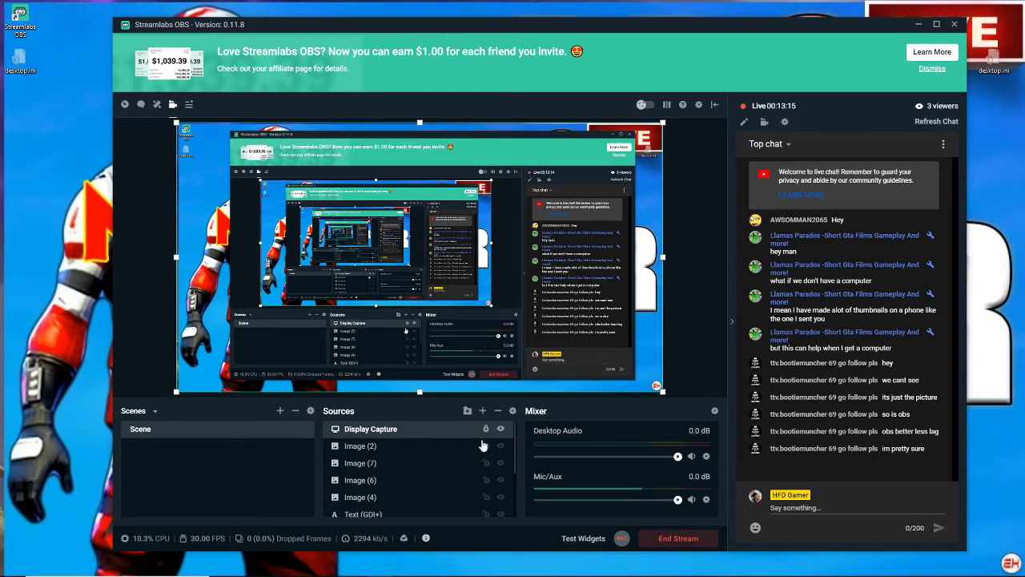
click(482, 410)
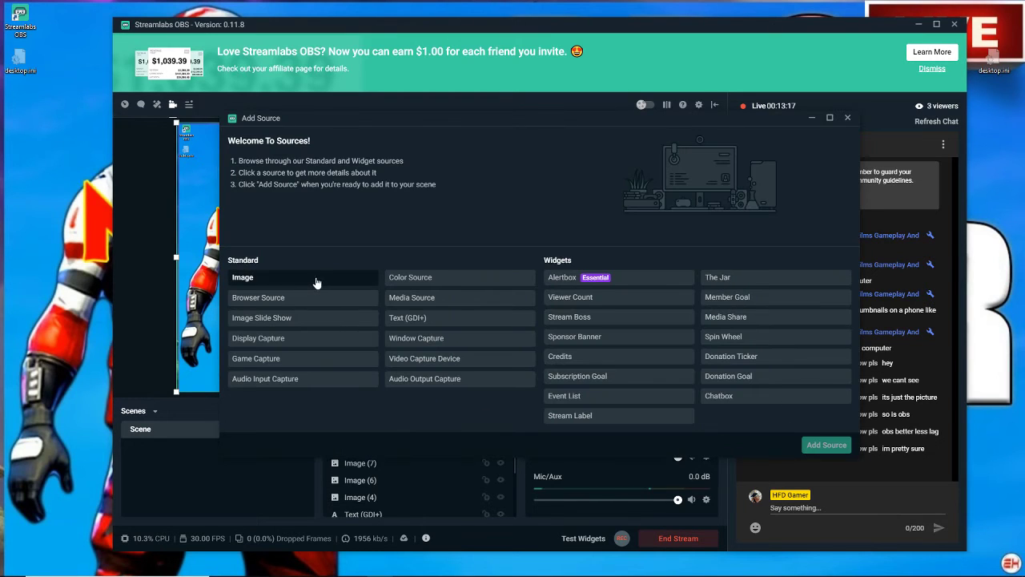
click(317, 280)
click(826, 445)
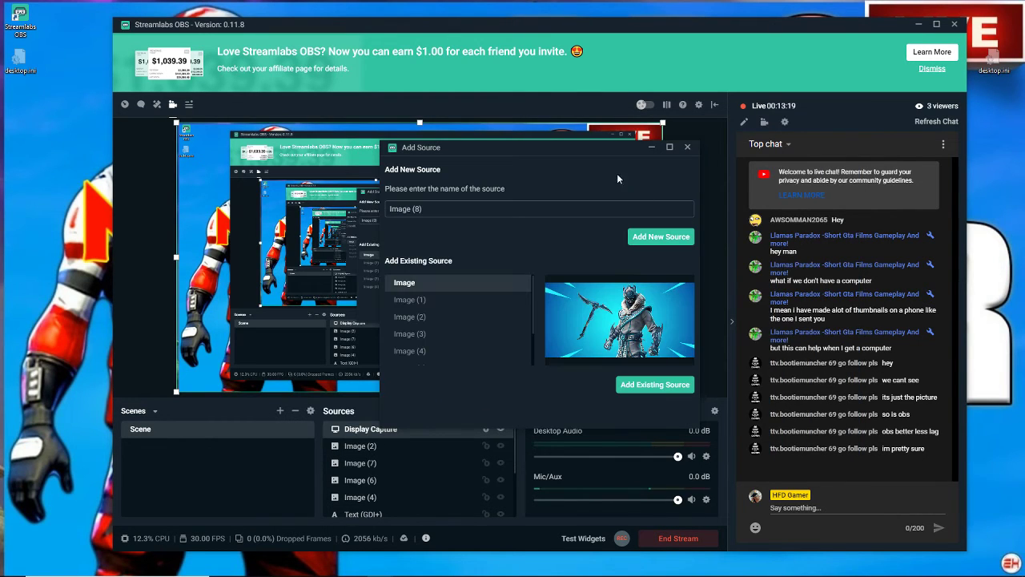
click(659, 232)
drag(514, 78, 0, 78)
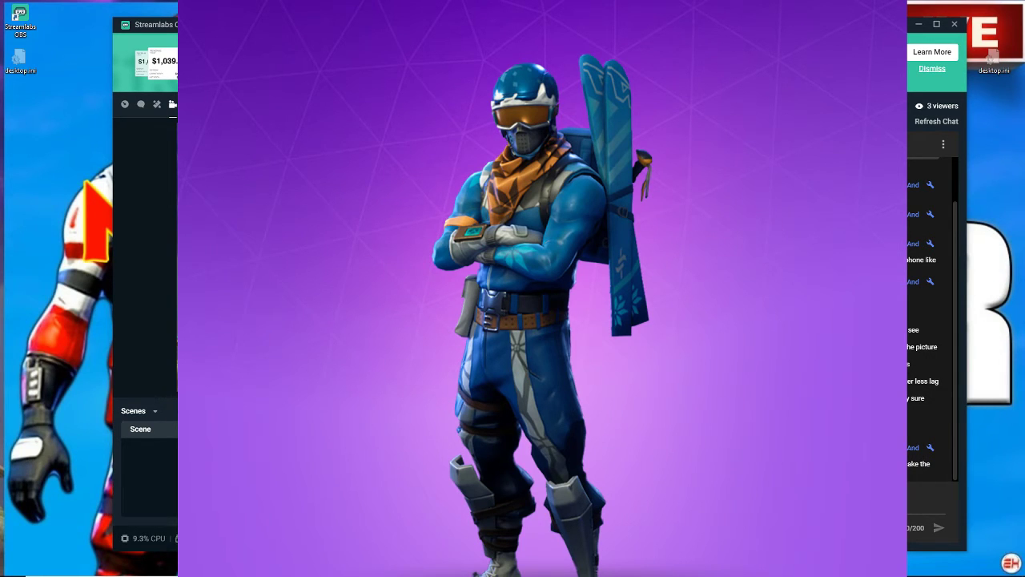
Hide the Image (8) source in the scene.
click(415, 257)
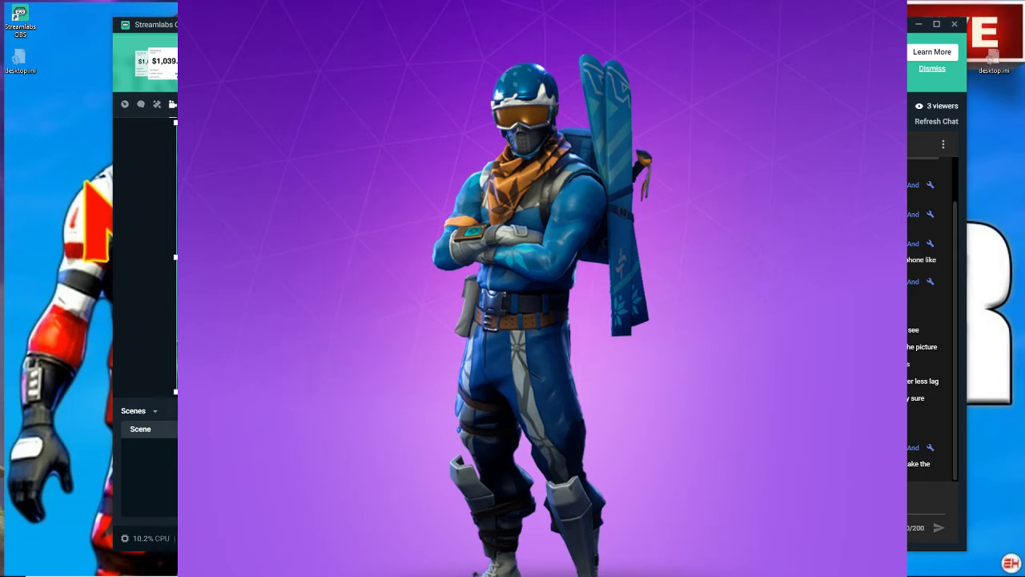
click(417, 448)
click(500, 429)
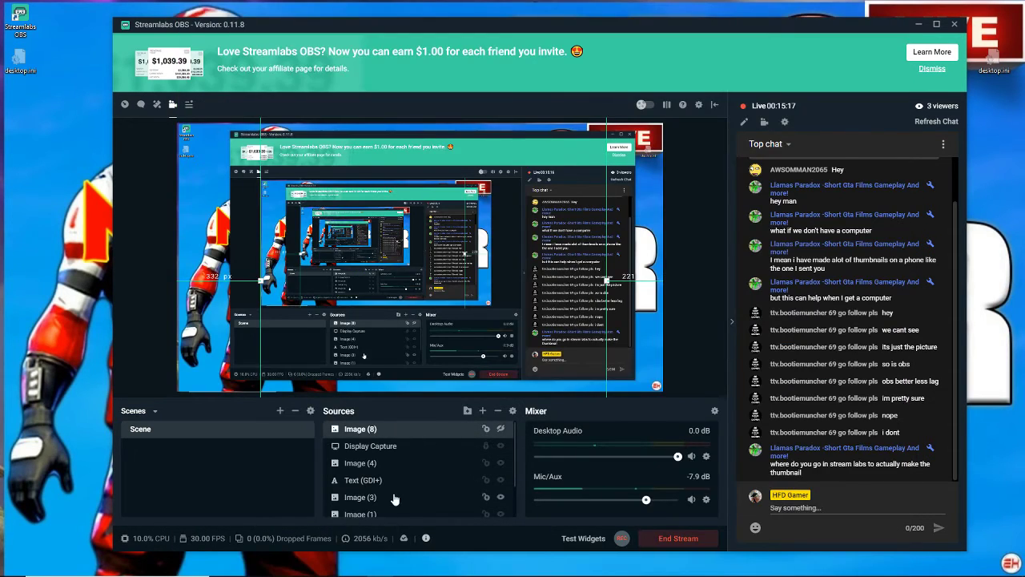
Remove the Image (4) and Image (3) sources from the scene.
right_click(366, 463)
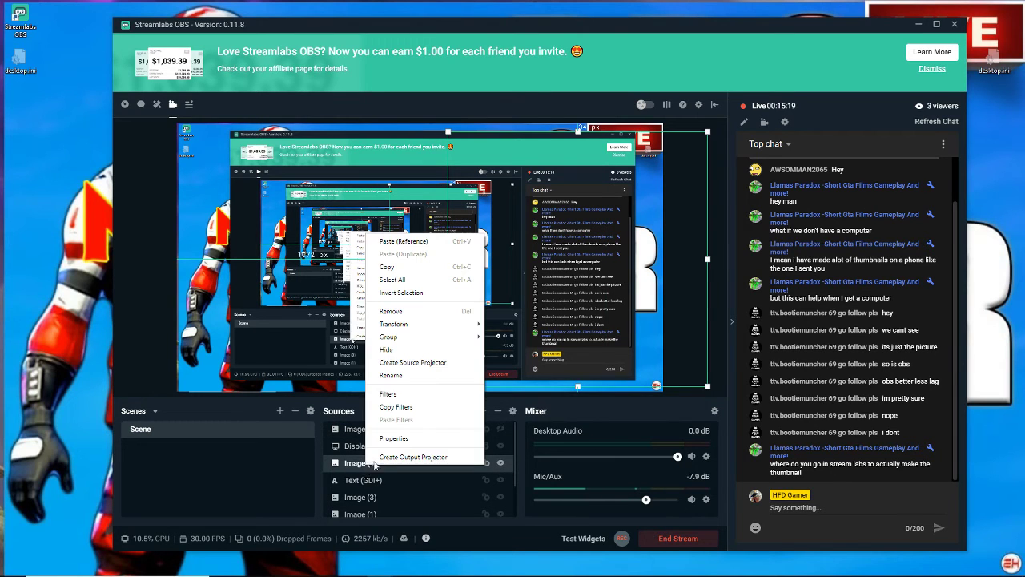
click(391, 311)
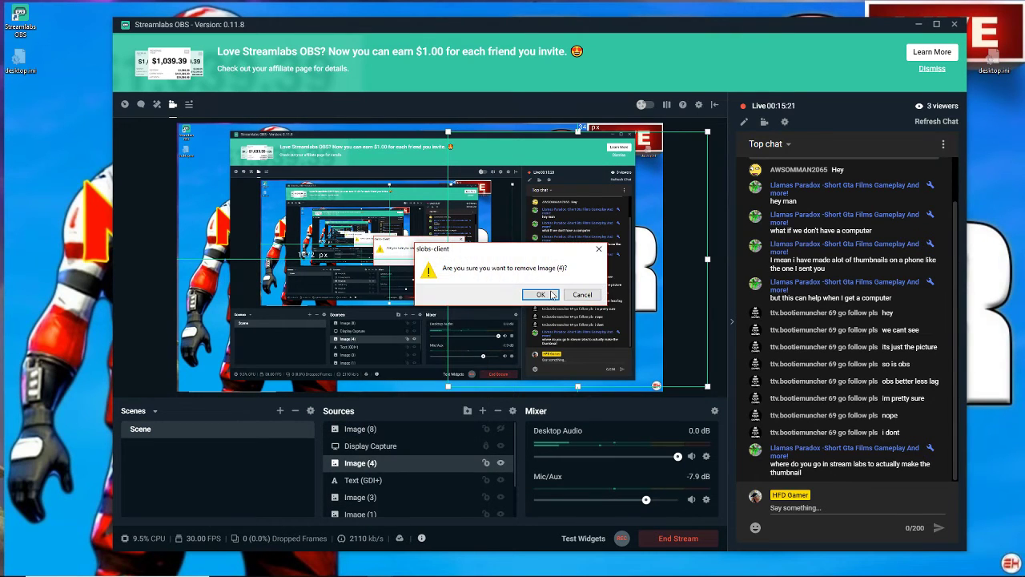
click(541, 293)
right_click(362, 480)
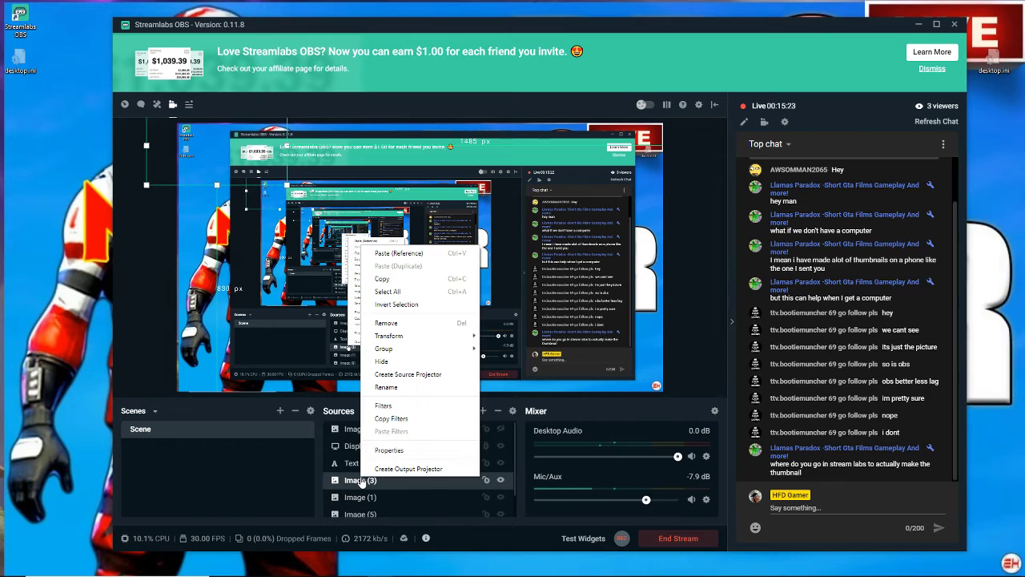
click(404, 322)
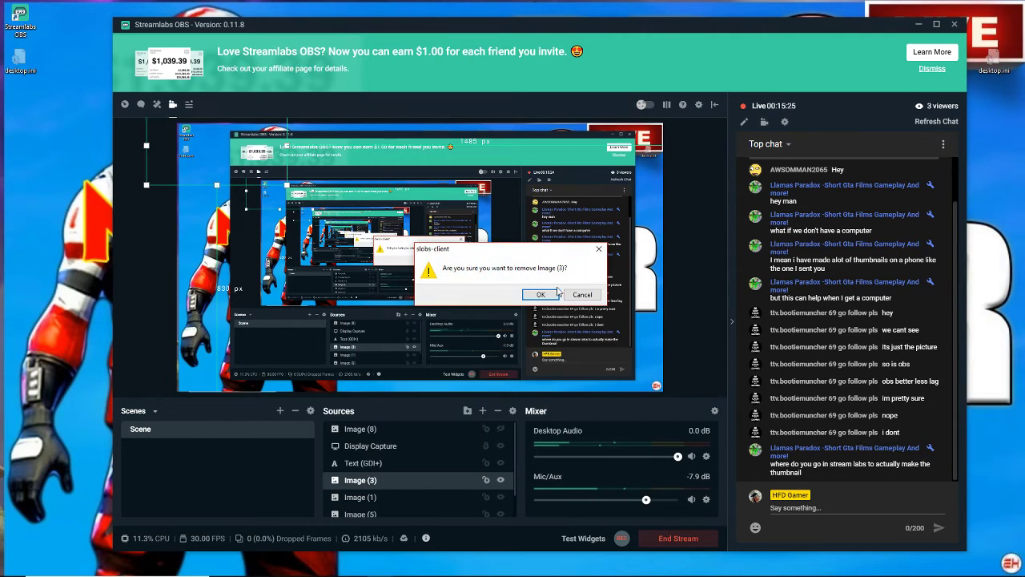
click(541, 294)
Remove the Image (1), Image (5) and Image sources from the scene.
click(362, 481)
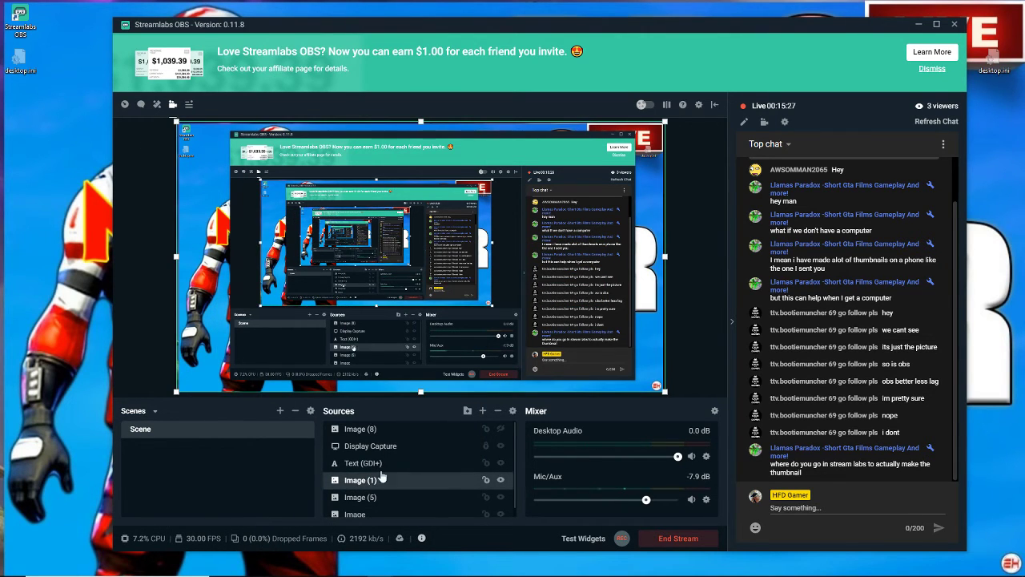
right_click(365, 474)
click(403, 321)
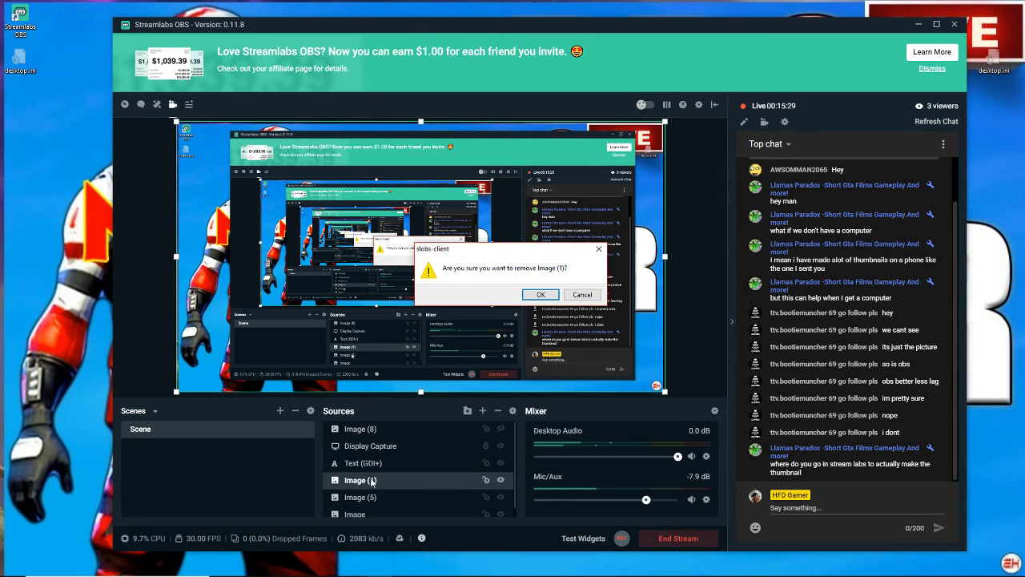
click(540, 294)
right_click(367, 480)
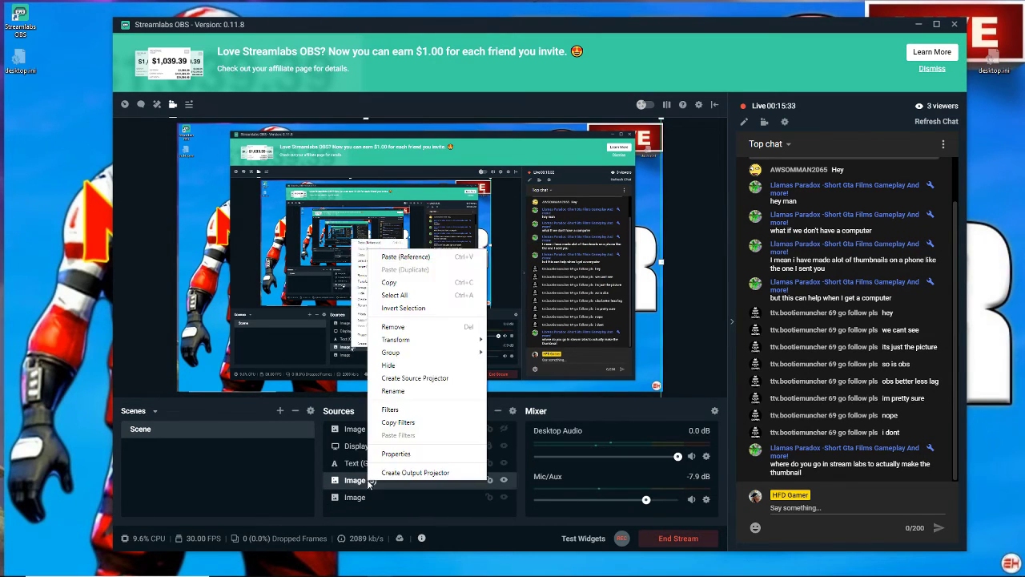
click(393, 327)
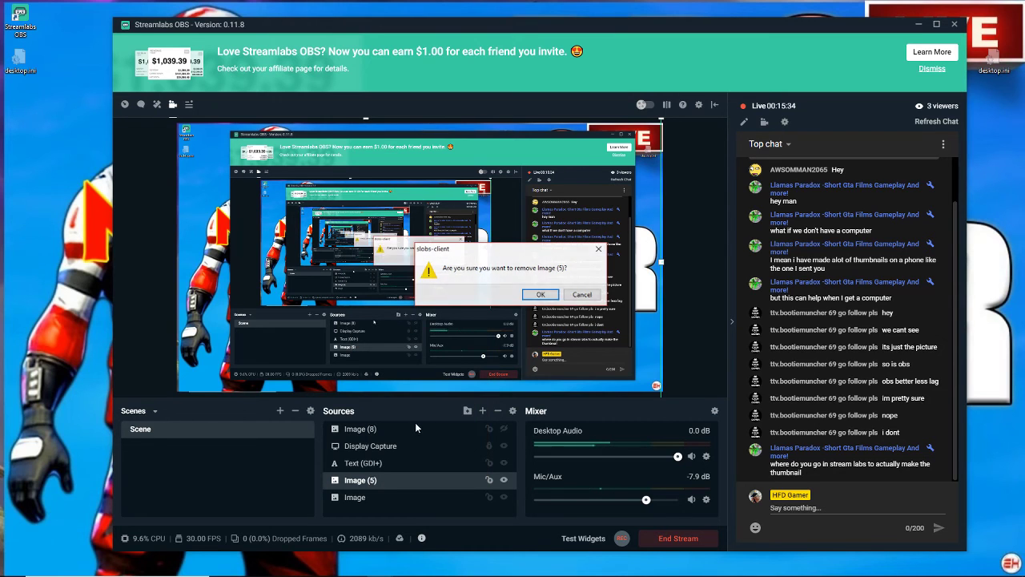
click(541, 295)
right_click(369, 481)
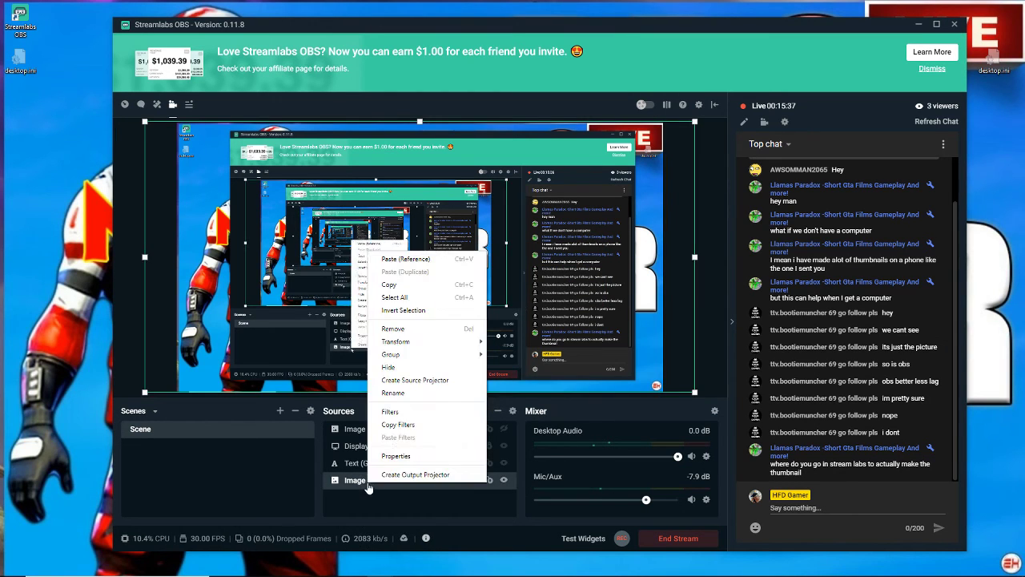
click(408, 326)
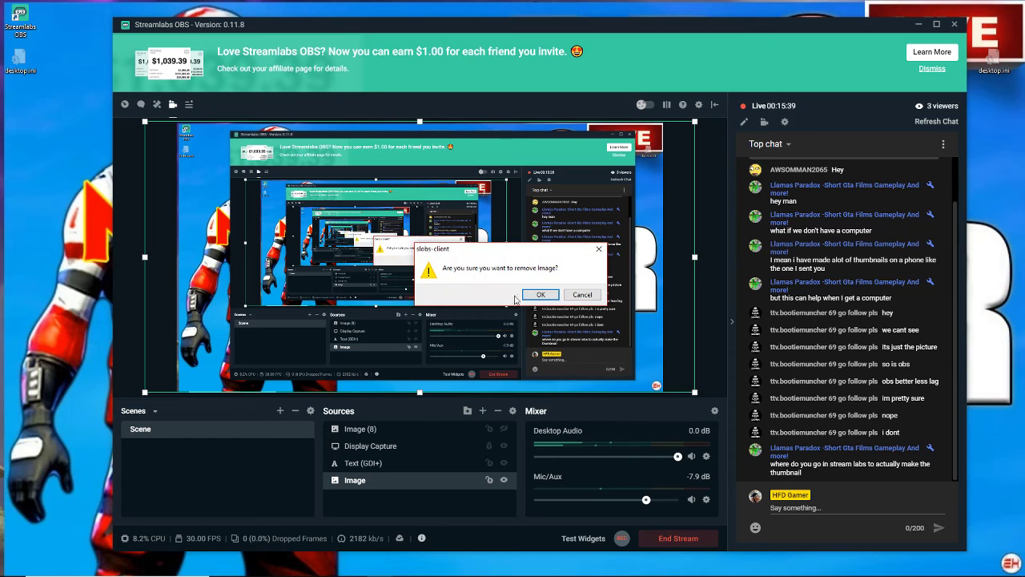
click(541, 295)
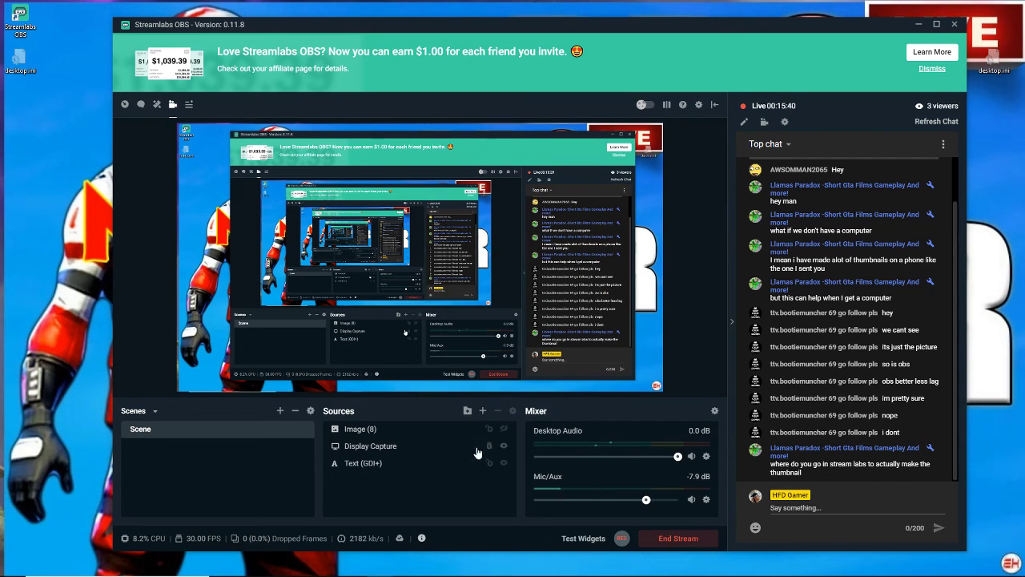
Move Display Capture below Text (GDI+) in the source order and hide the text source.
click(356, 447)
drag(353, 476, 359, 465)
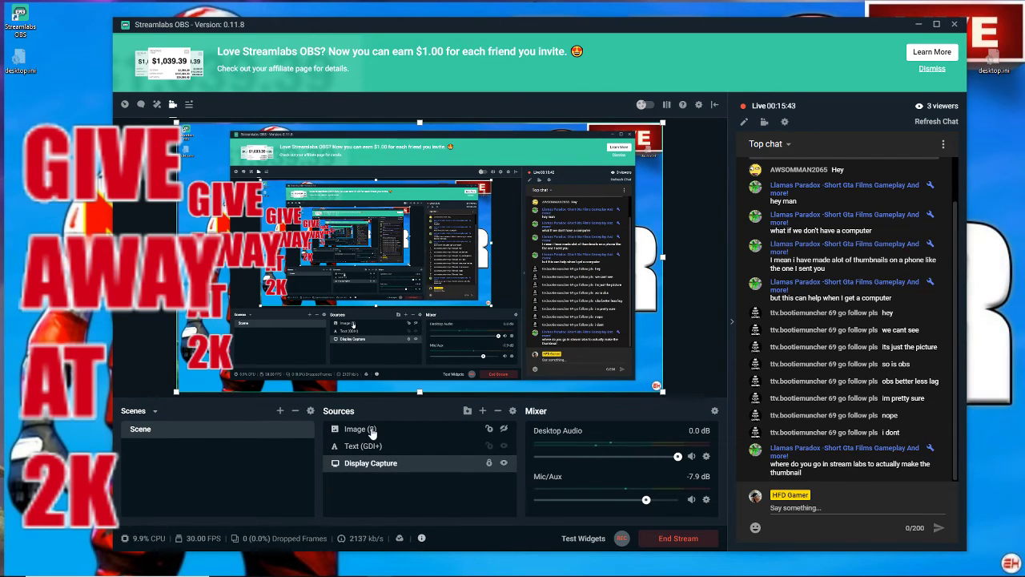
click(504, 445)
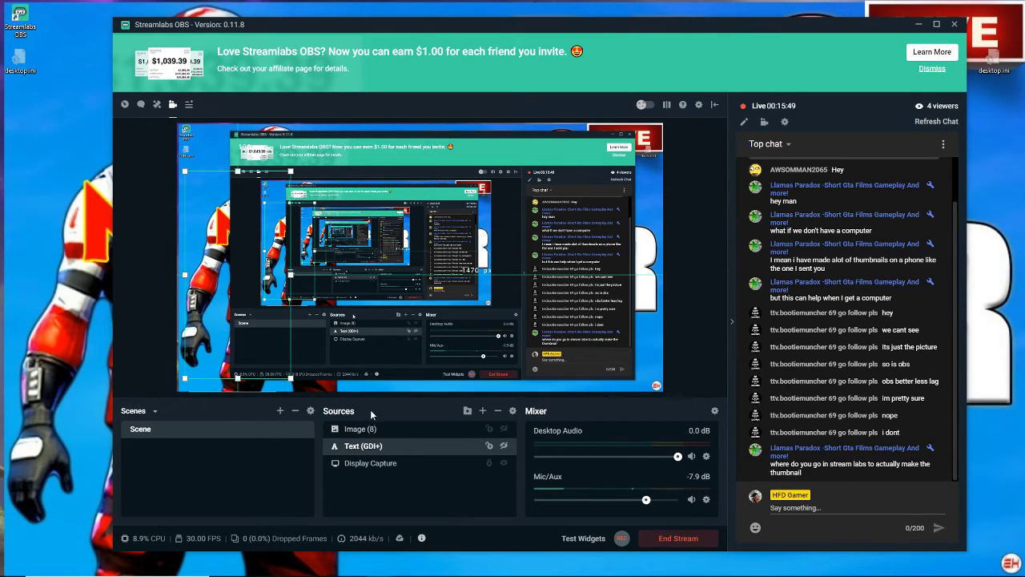
Rename the scene to THUMBNAILS.
click(140, 431)
right_click(140, 432)
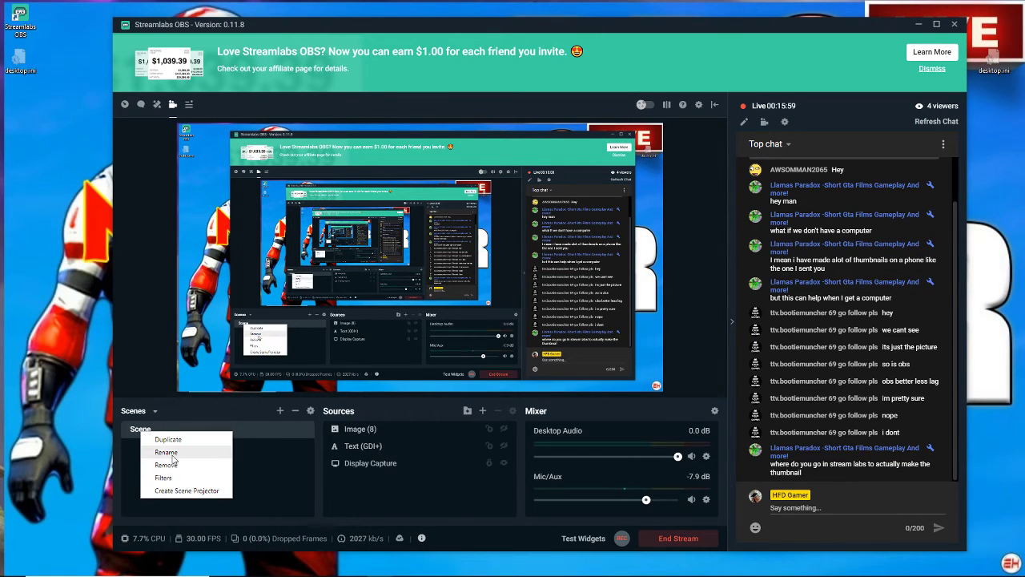
click(171, 454)
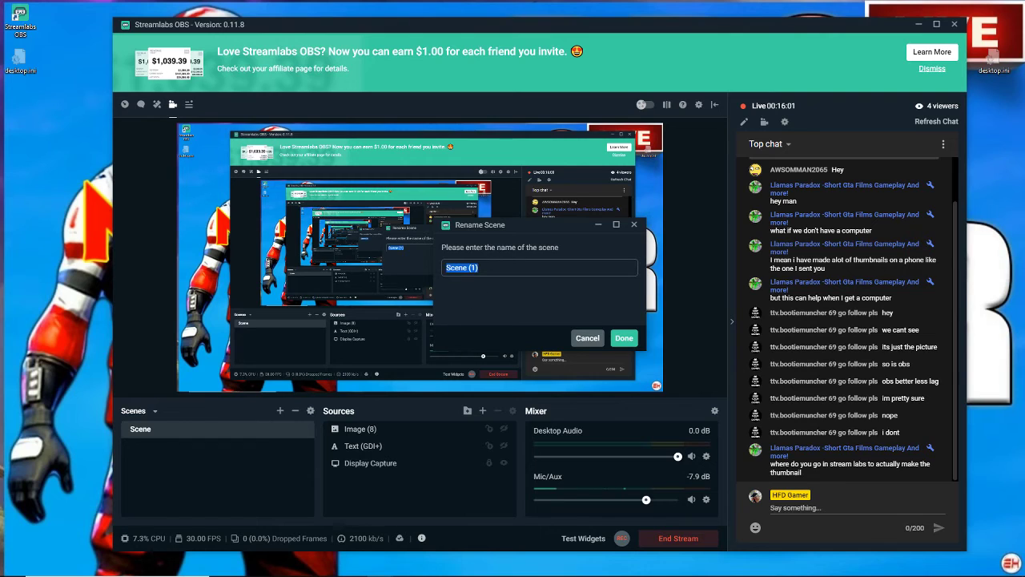
text(THUMBNAILS)
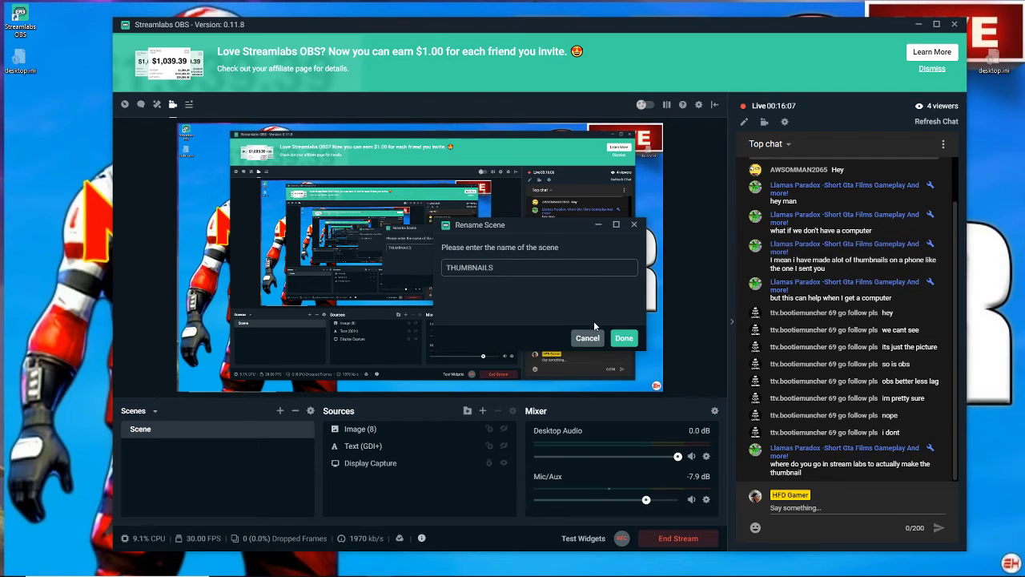
click(624, 337)
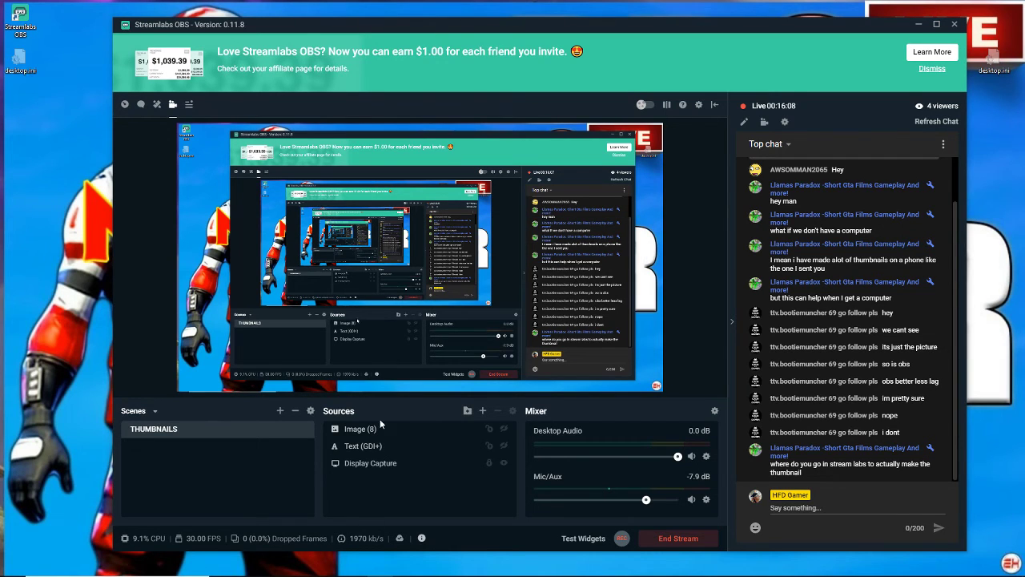
Look through the available scene collections and choose the Scenes collection.
click(155, 411)
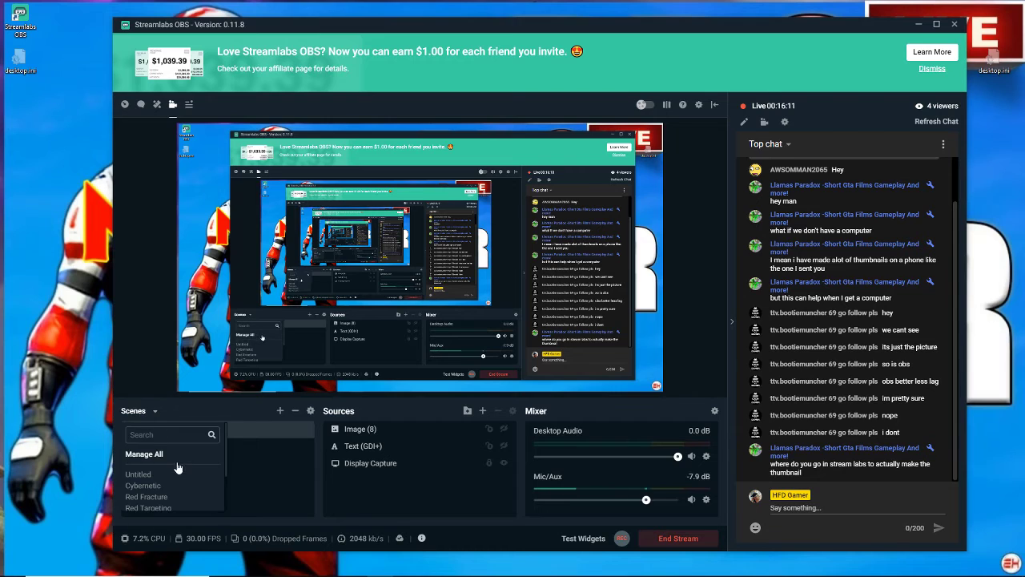
scroll(180, 481, down, 2)
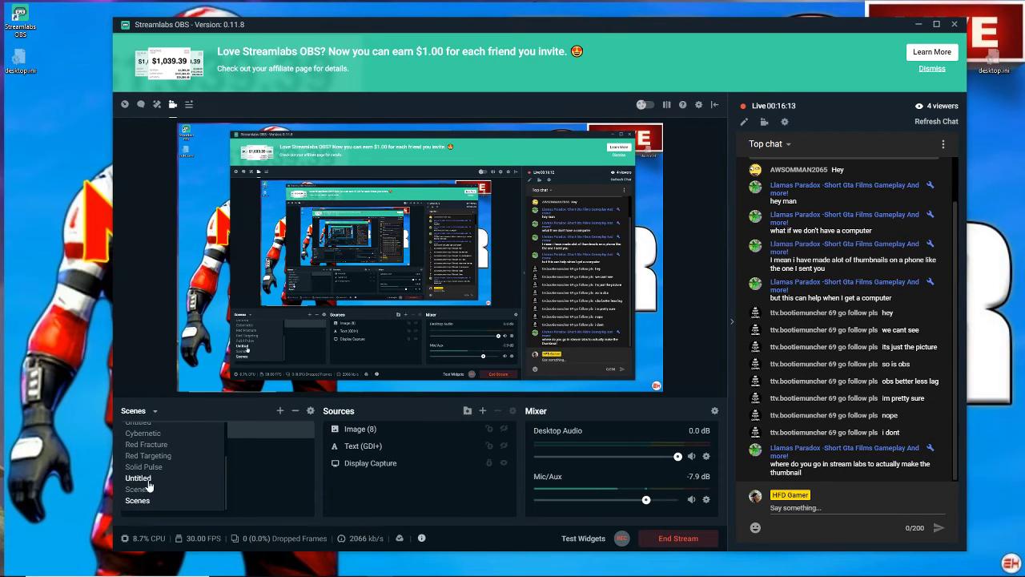
scroll(149, 497, up, 2)
scroll(151, 498, down, 3)
scroll(151, 500, up, 3)
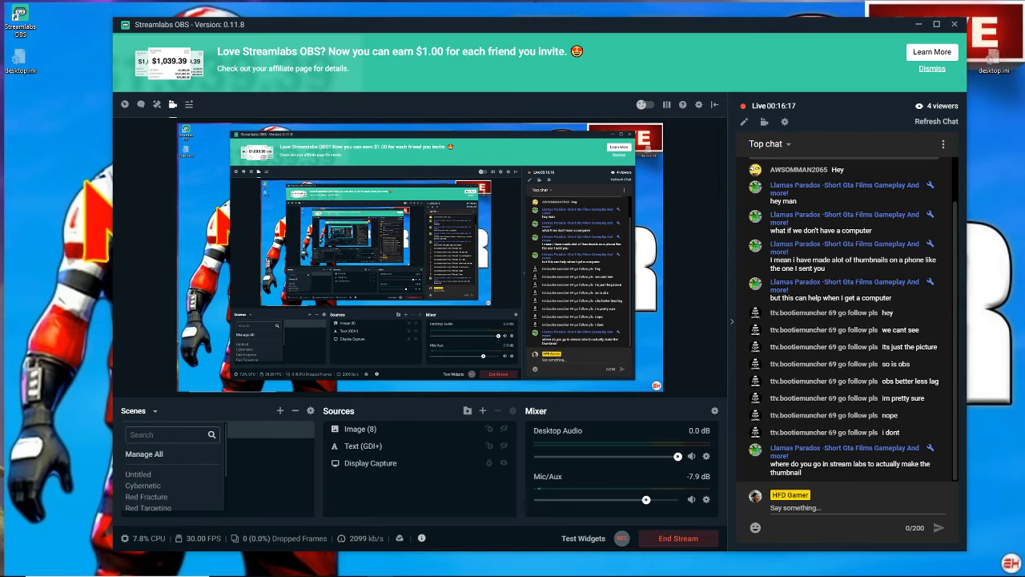
click(156, 415)
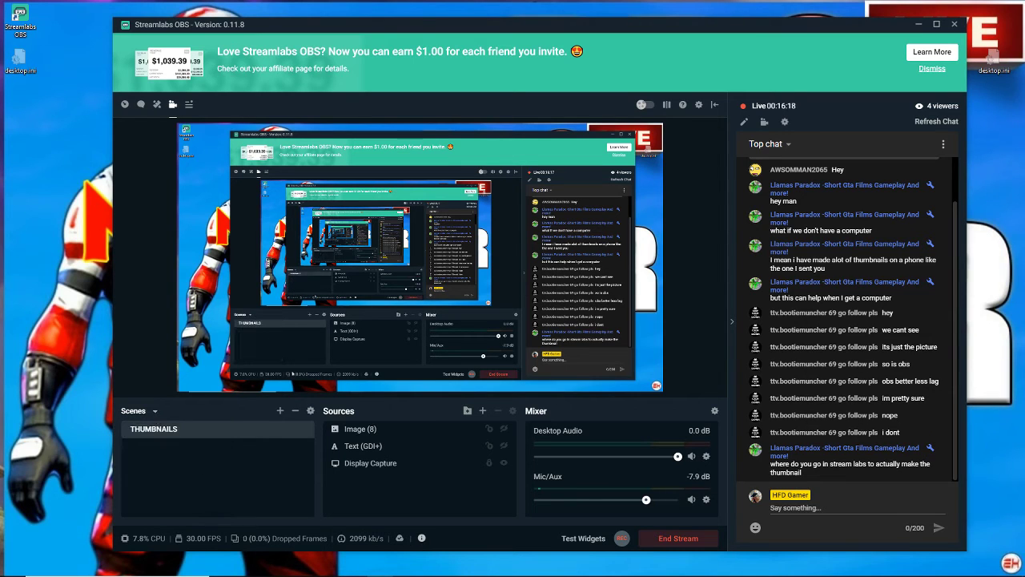
click(153, 412)
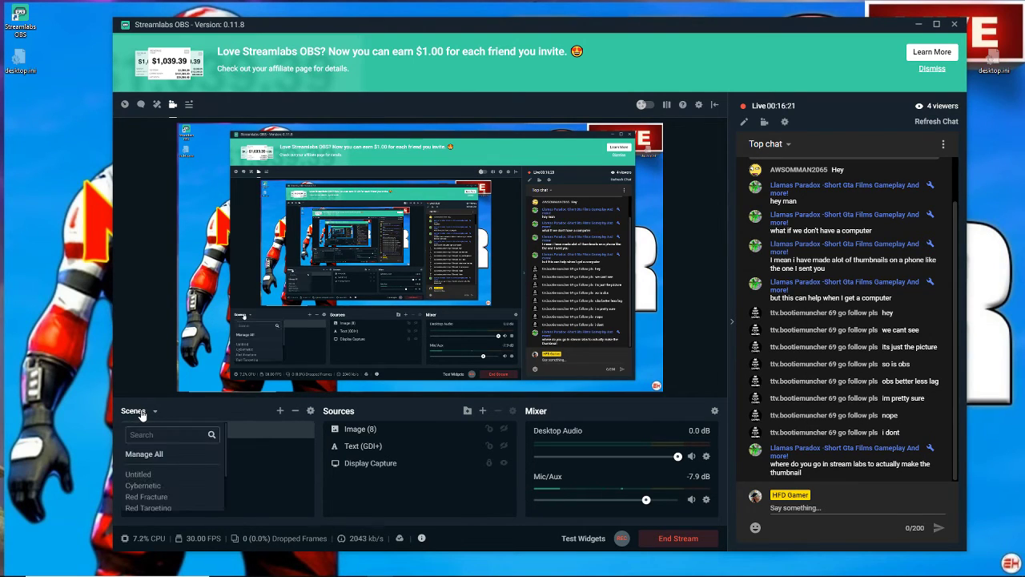
scroll(149, 501, down, 3)
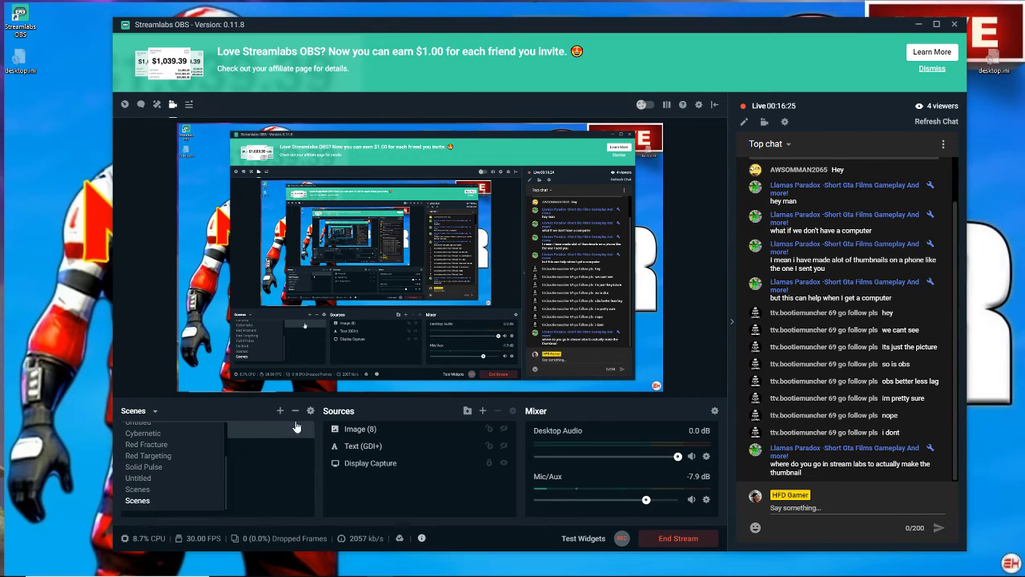
click(172, 410)
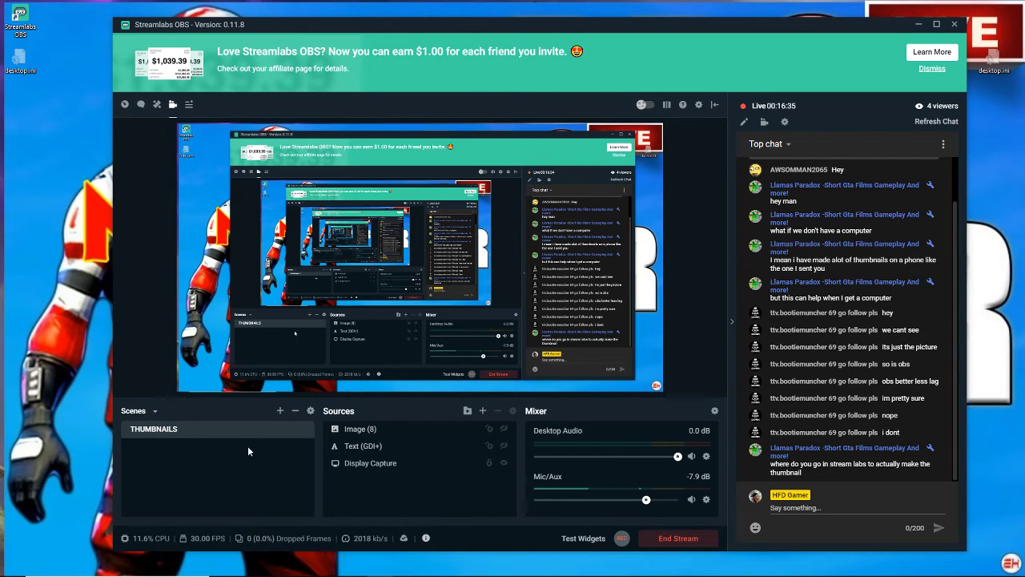
click(156, 413)
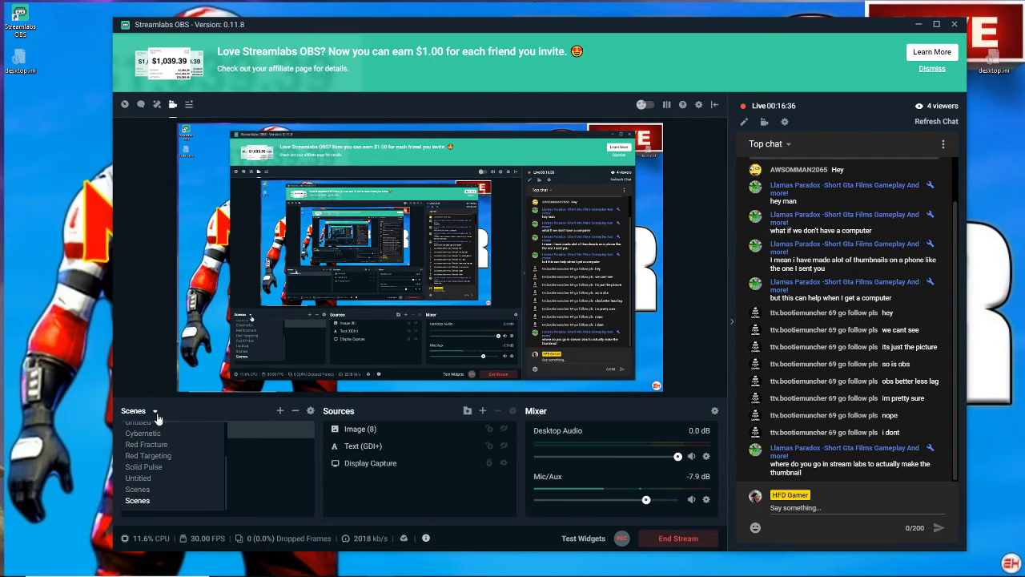
click(138, 501)
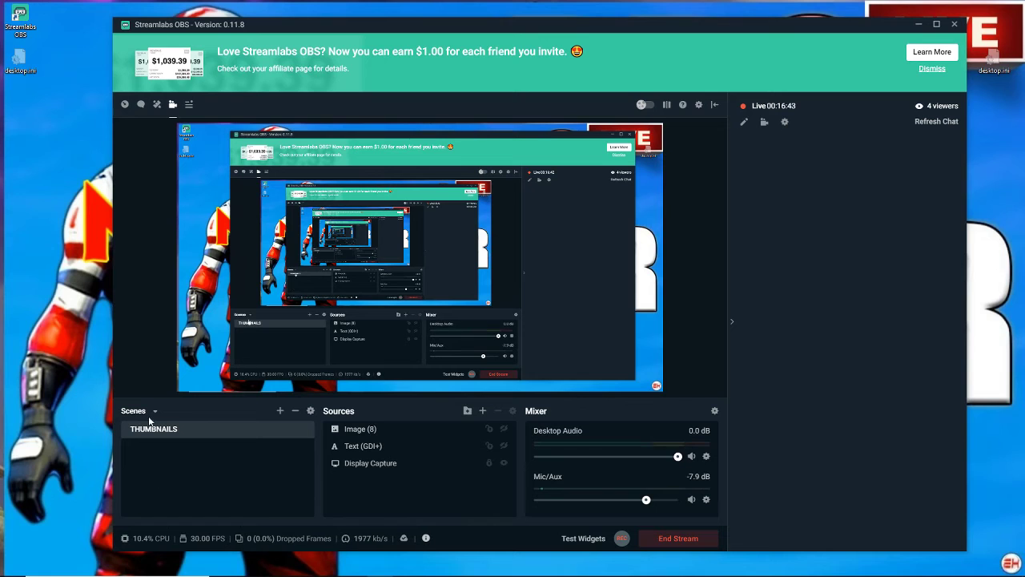
click(310, 411)
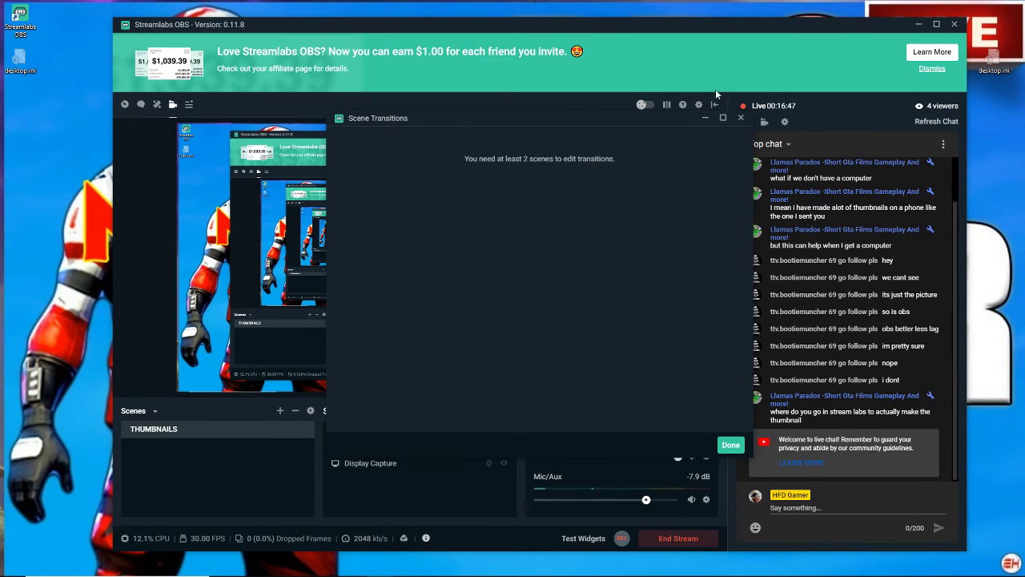
click(741, 119)
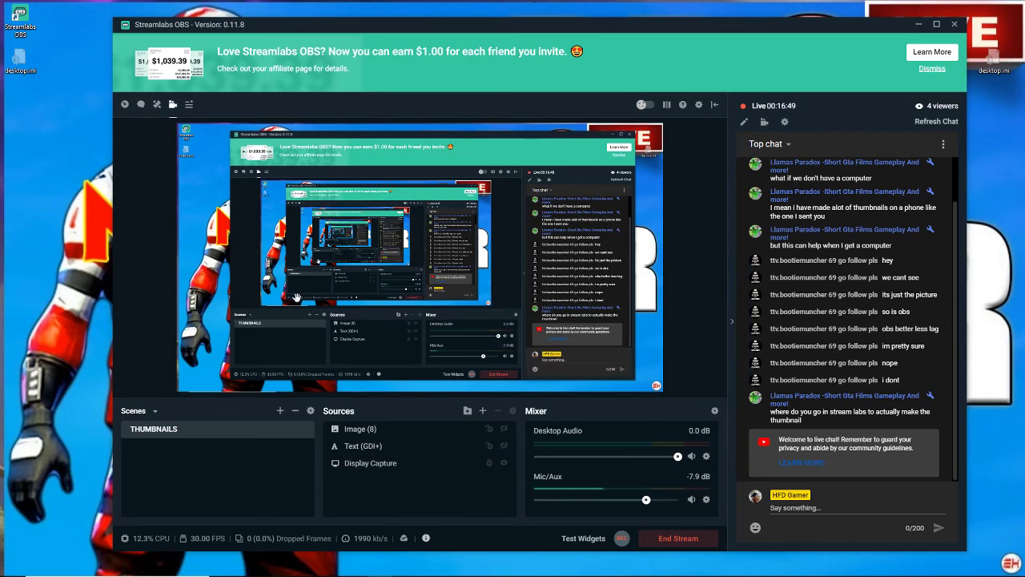
click(155, 412)
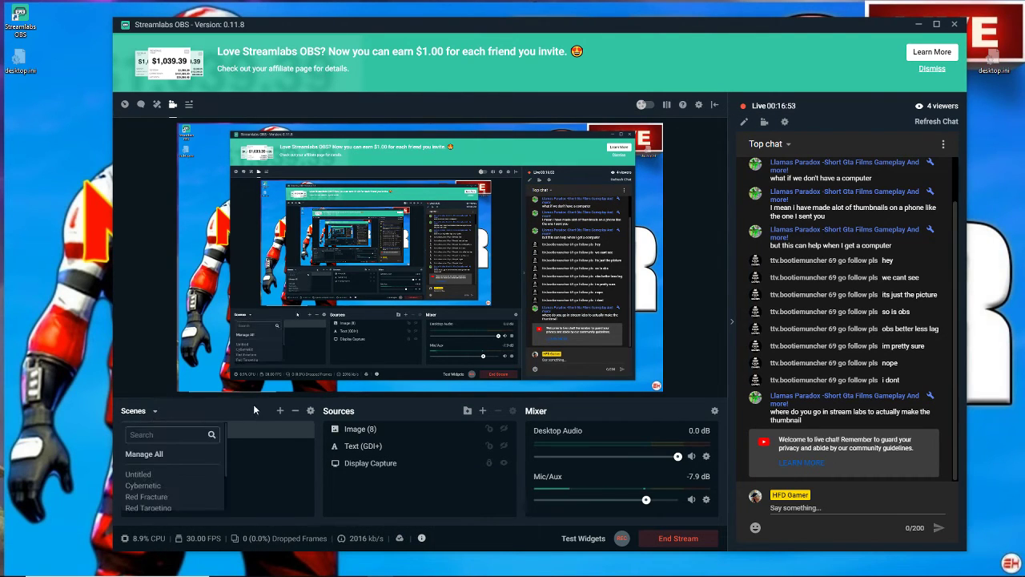
click(253, 403)
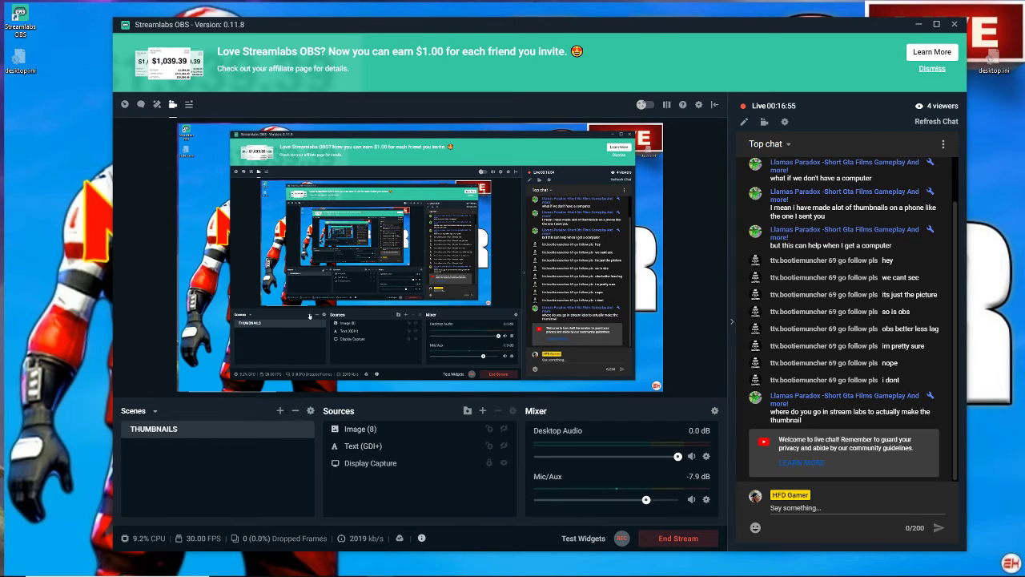
click(280, 413)
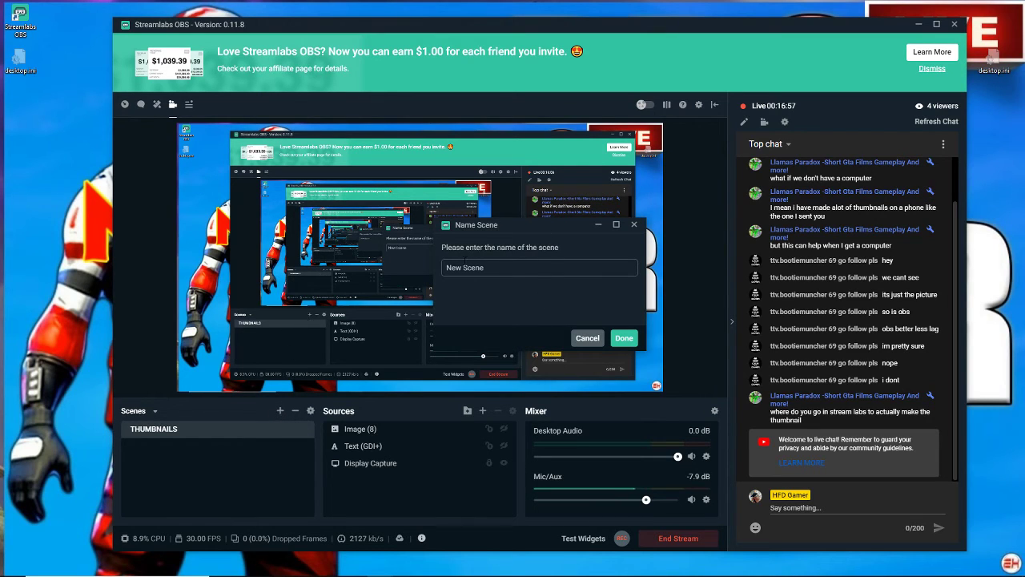
triple_click(492, 272)
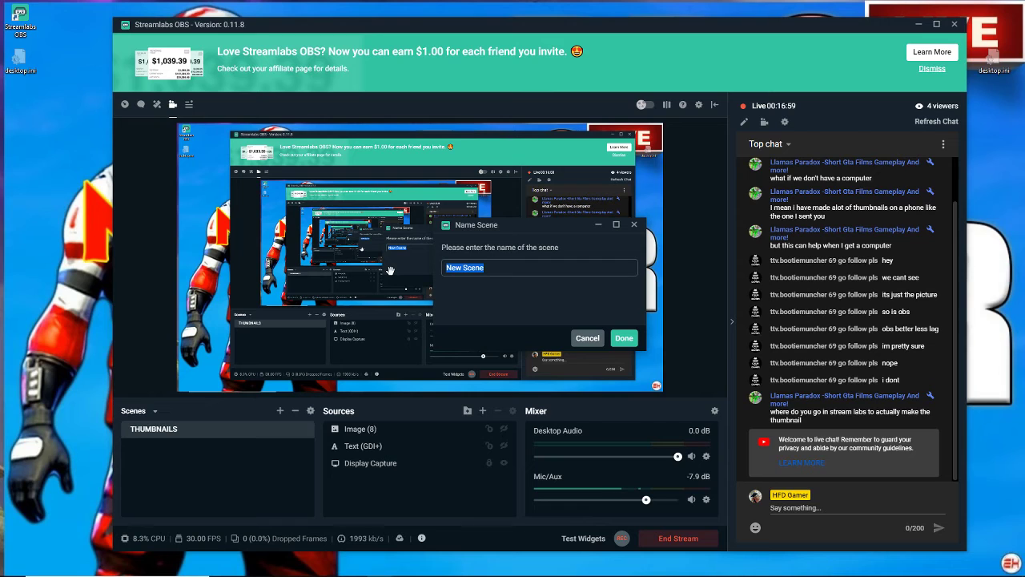
text(THUMNAILS)
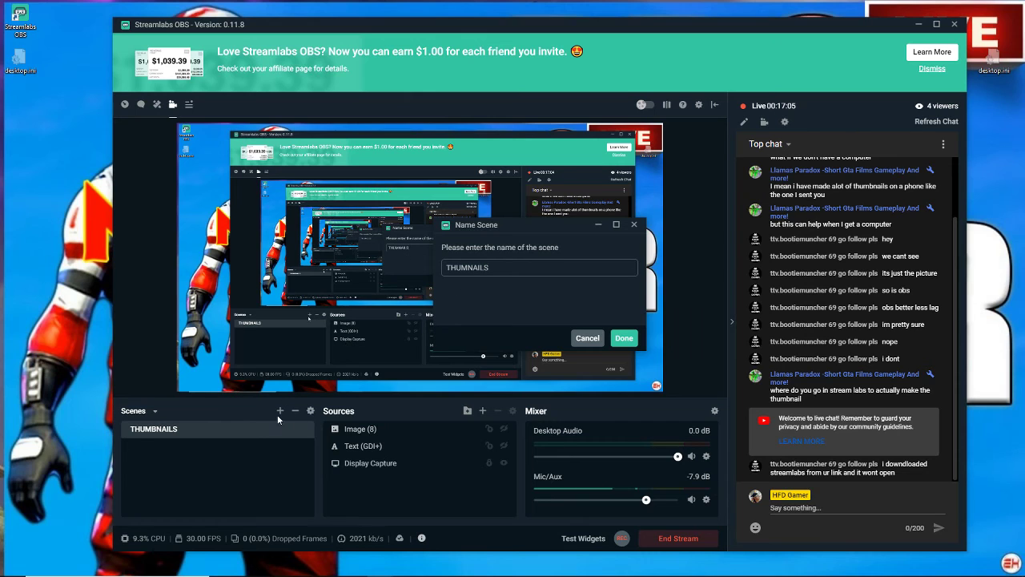
click(635, 225)
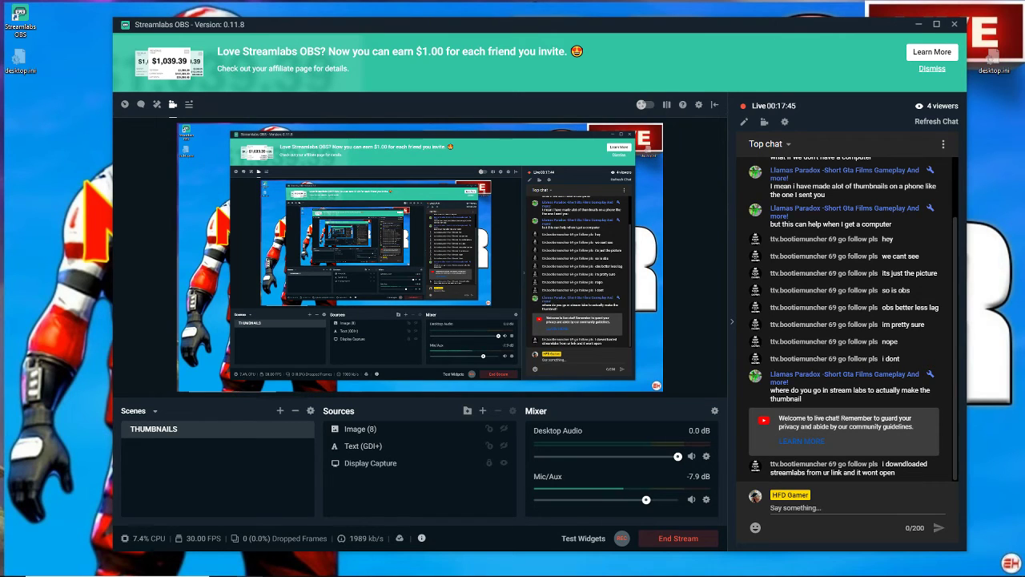
Move the Streamlabs OBS window out of view and switch to File Explorer, maximizing the Fortnite image folder.
key(alt+Tab)
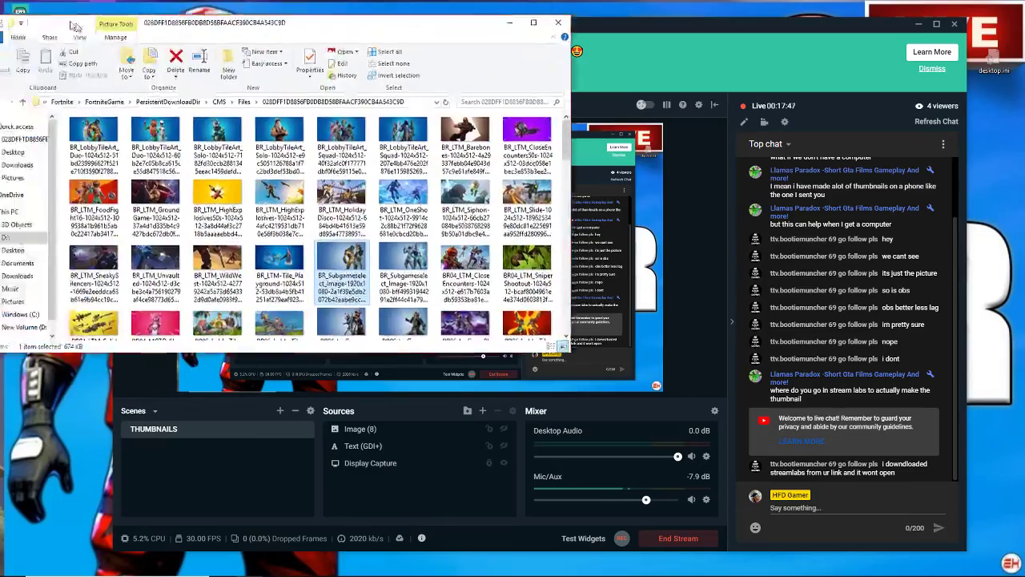
drag(98, 9, 0, 192)
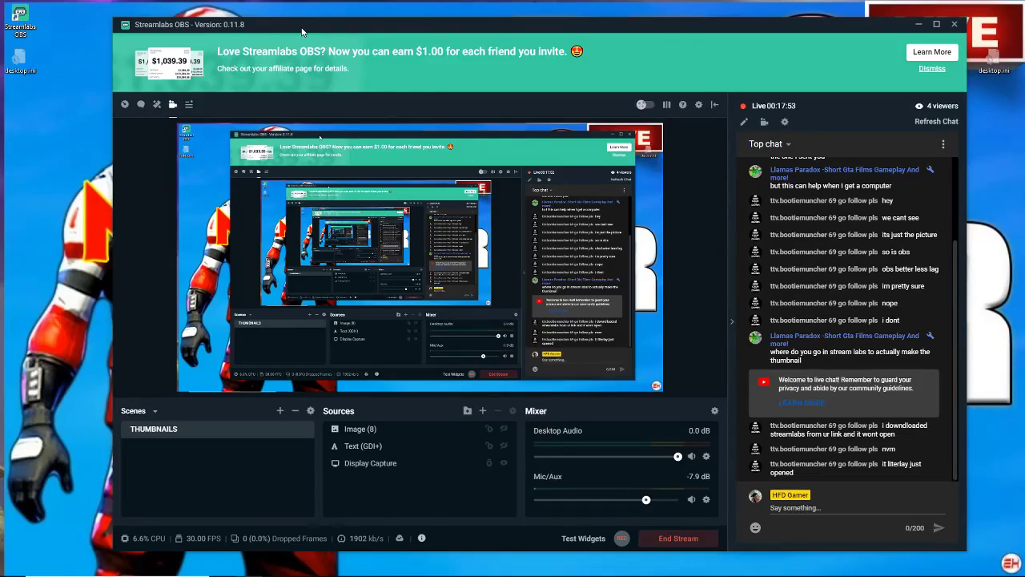
drag(301, 32, 0, 88)
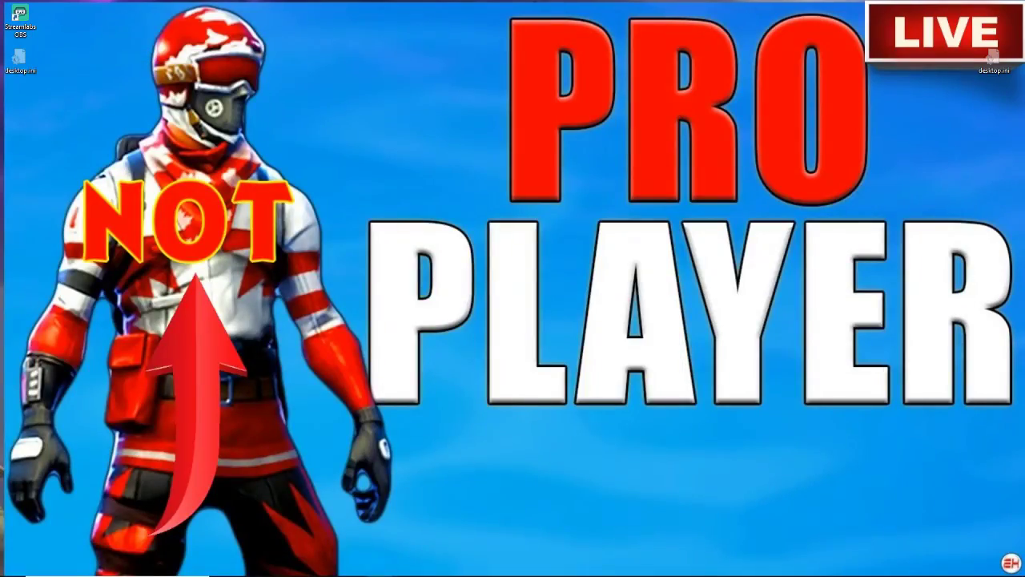
key(alt+Tab)
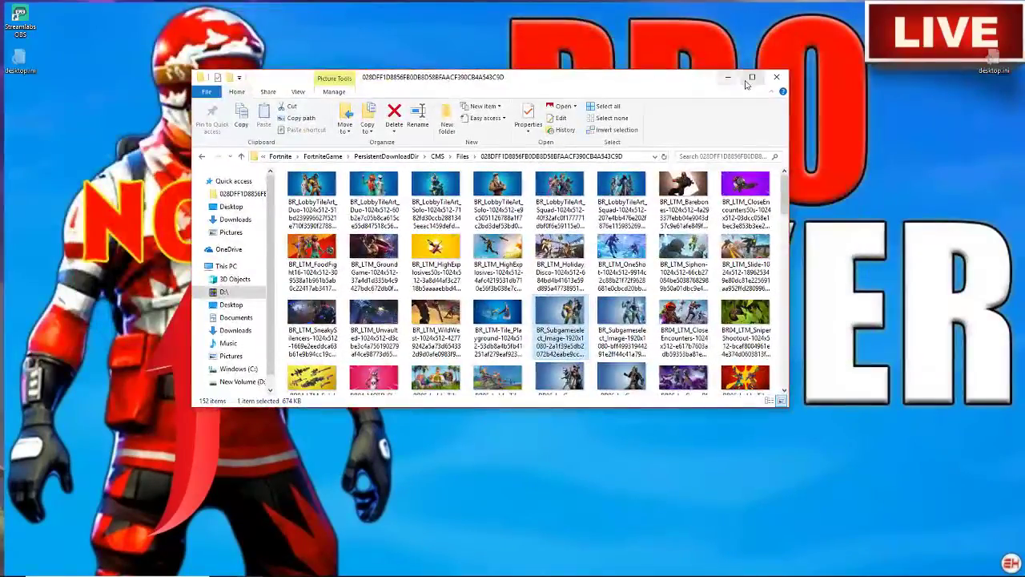
key(super+Up)
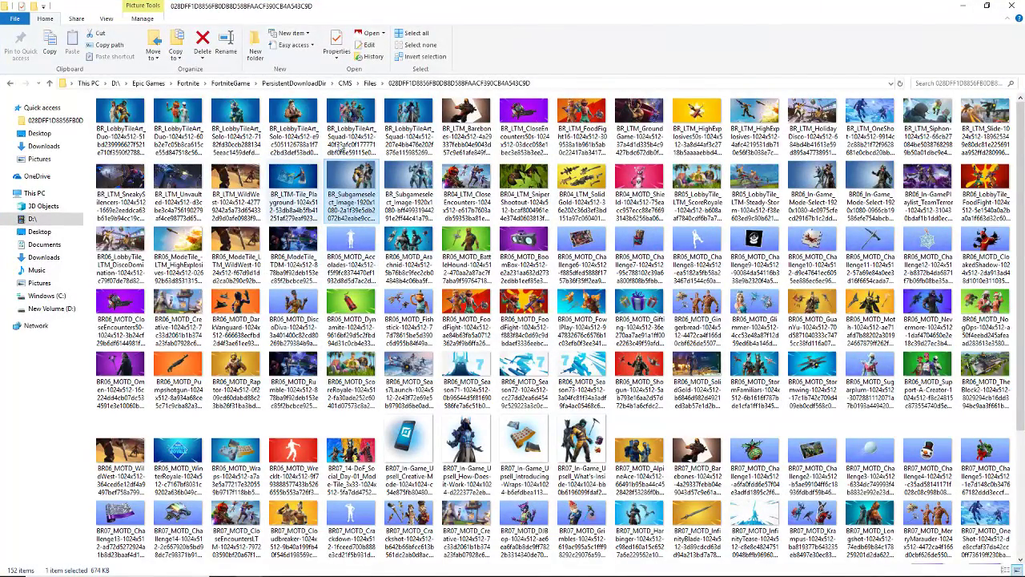
Open the 1920x1080 BR_Subgameselect image with the three icy characters and save a JPG copy in the Pictures folder.
click(411, 199)
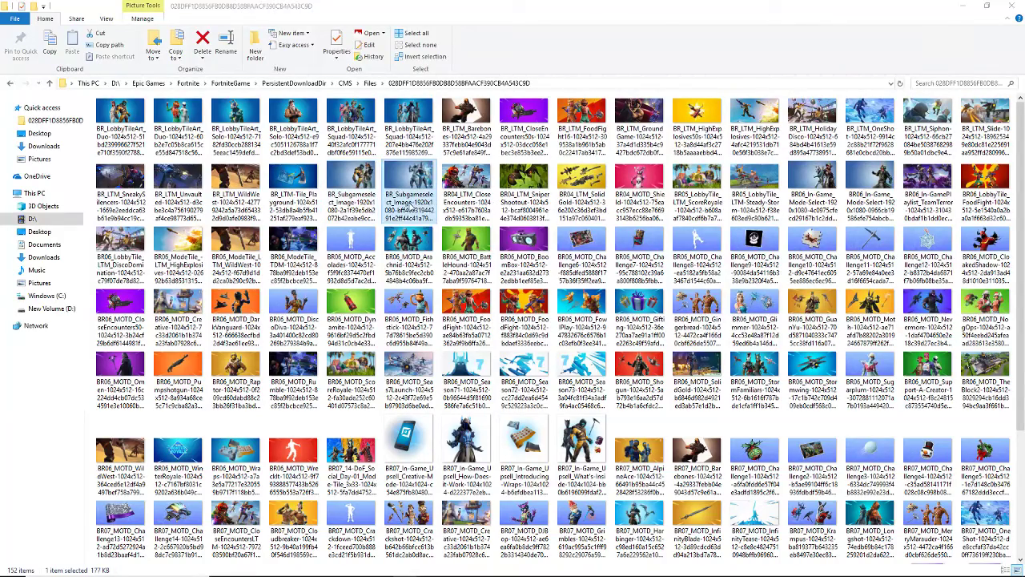
double_click(411, 196)
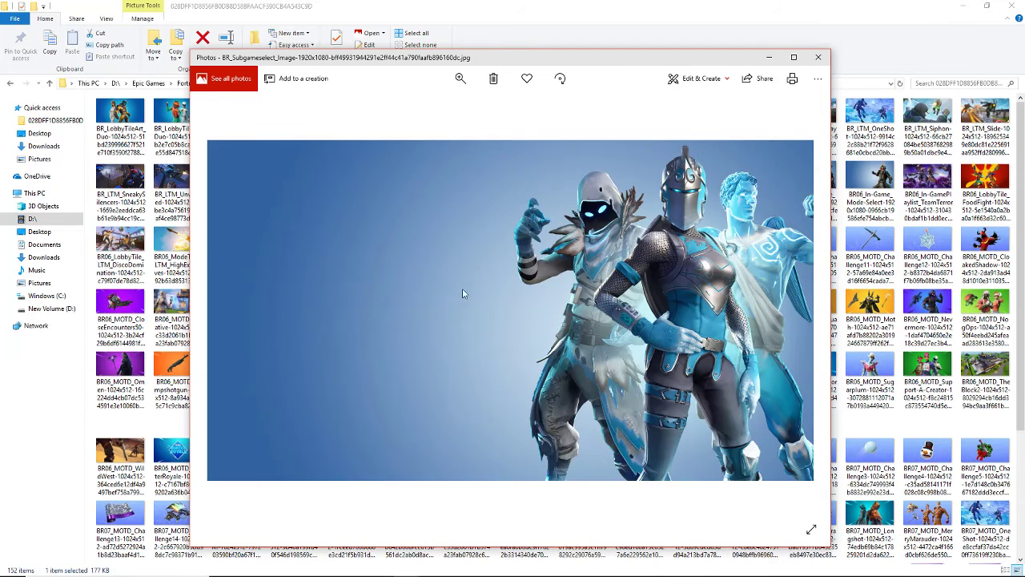
right_click(478, 242)
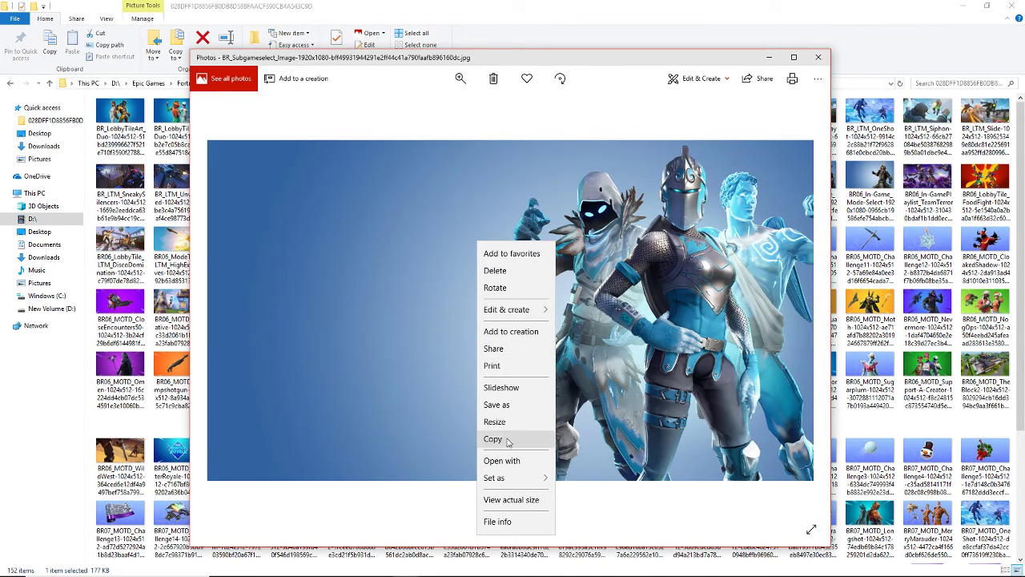
mouse_move(507, 479)
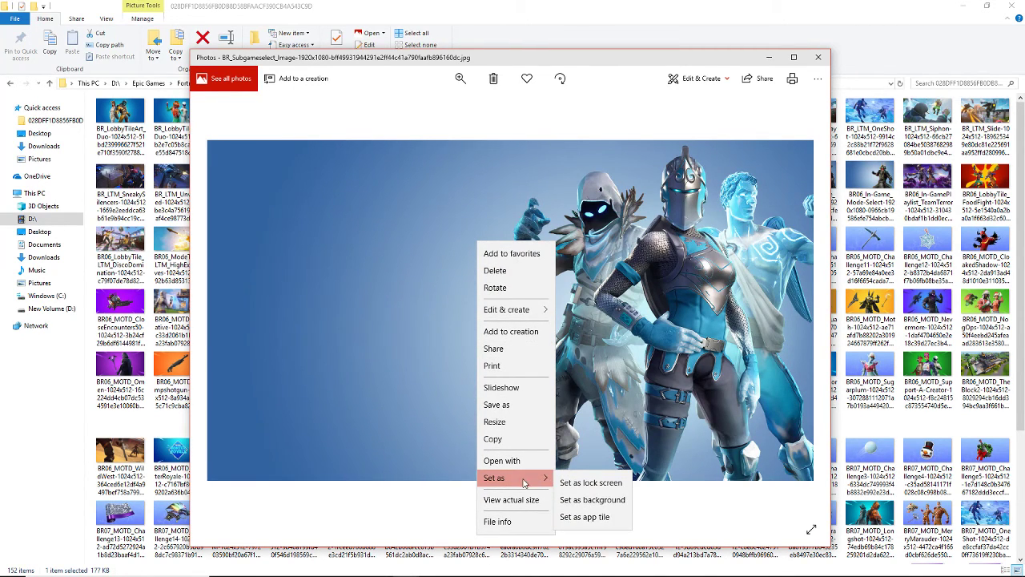
click(505, 406)
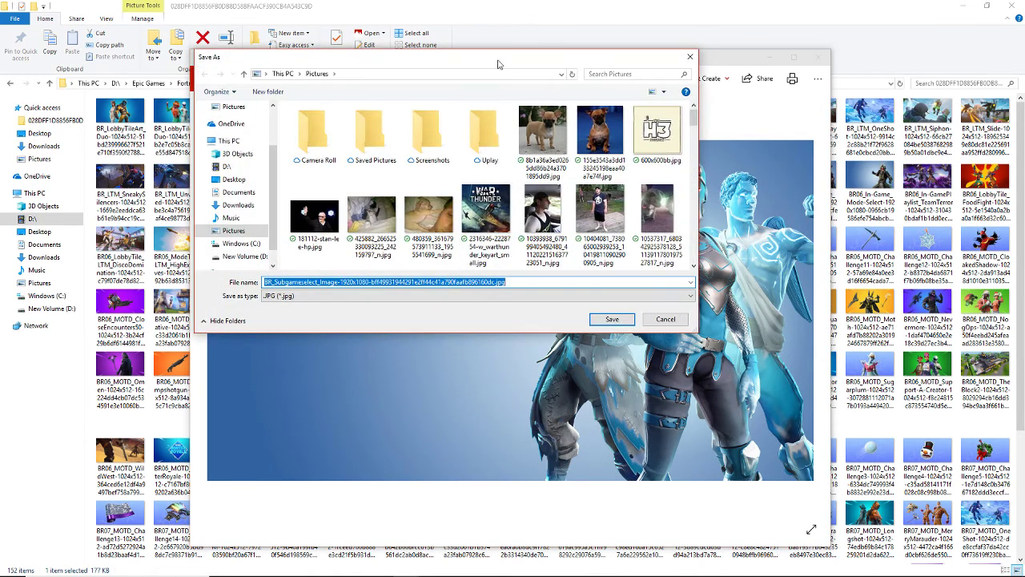
key(Return)
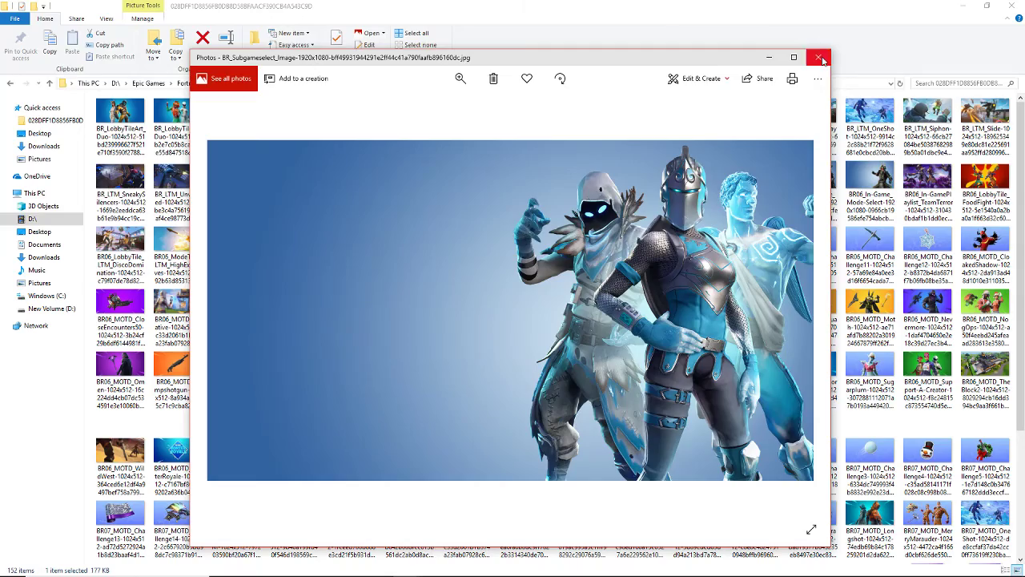
click(818, 57)
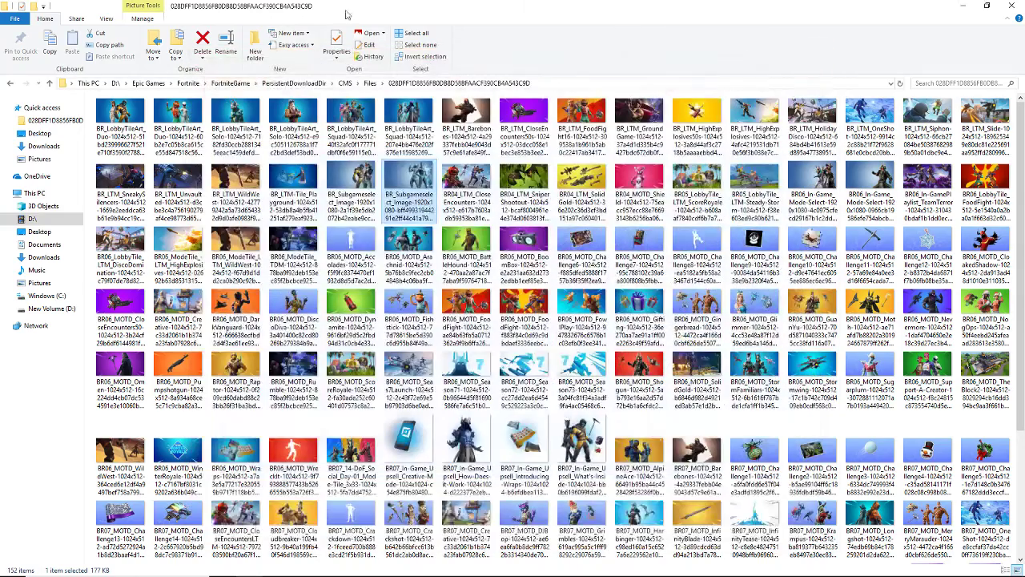
Clear the image folder from the screen and bring the Streamlabs OBS window back into view.
click(986, 7)
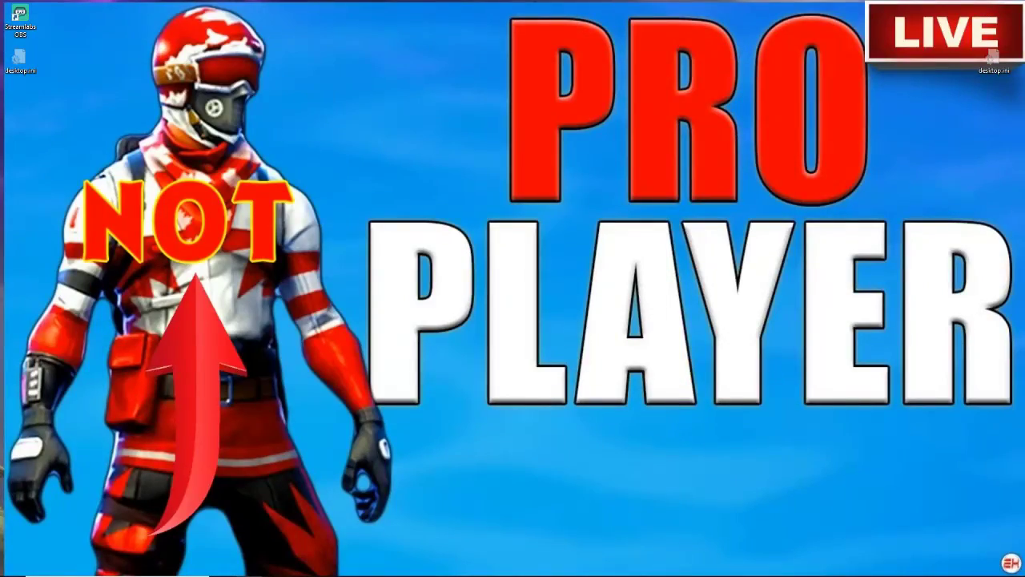
drag(0, 128, 493, 19)
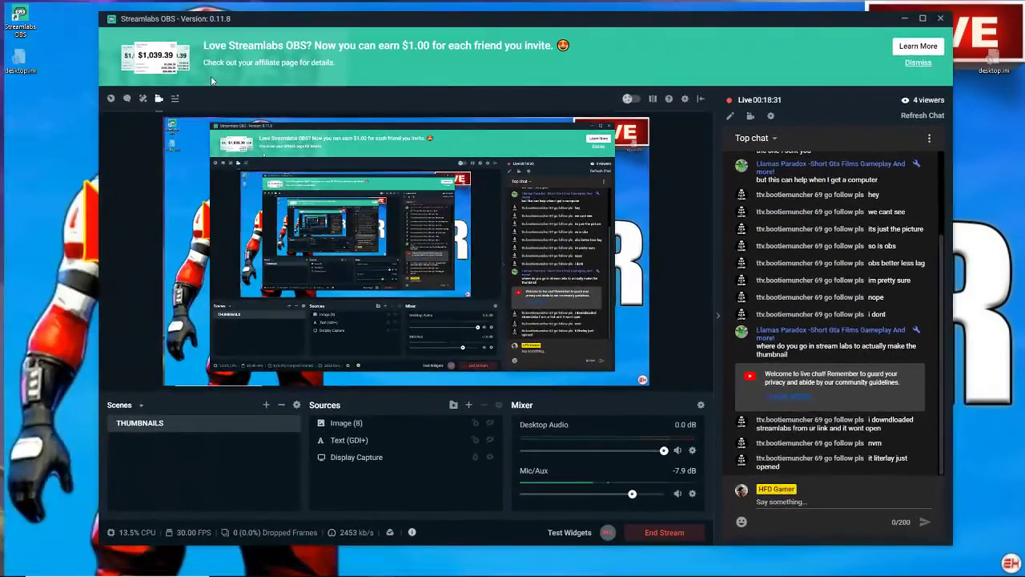
Add a new Image source named Image to the THUMBNAILS scene and move its settings window aside.
click(468, 406)
click(239, 276)
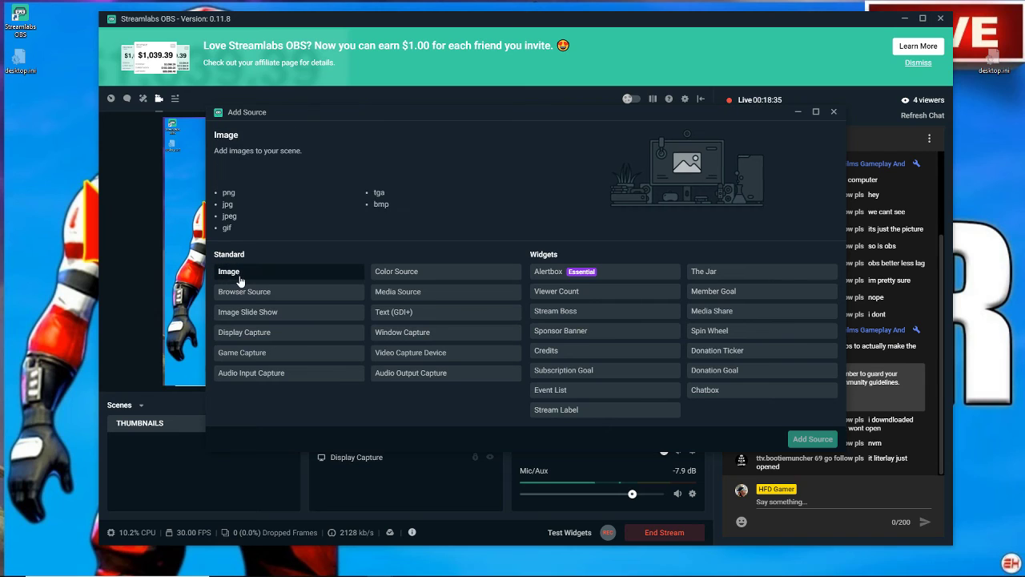
click(812, 439)
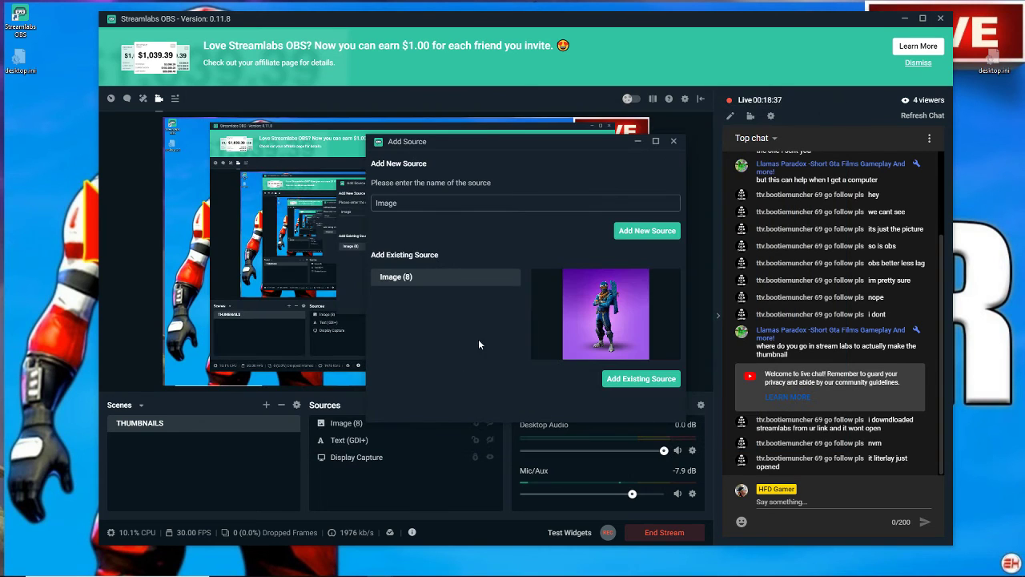
click(640, 231)
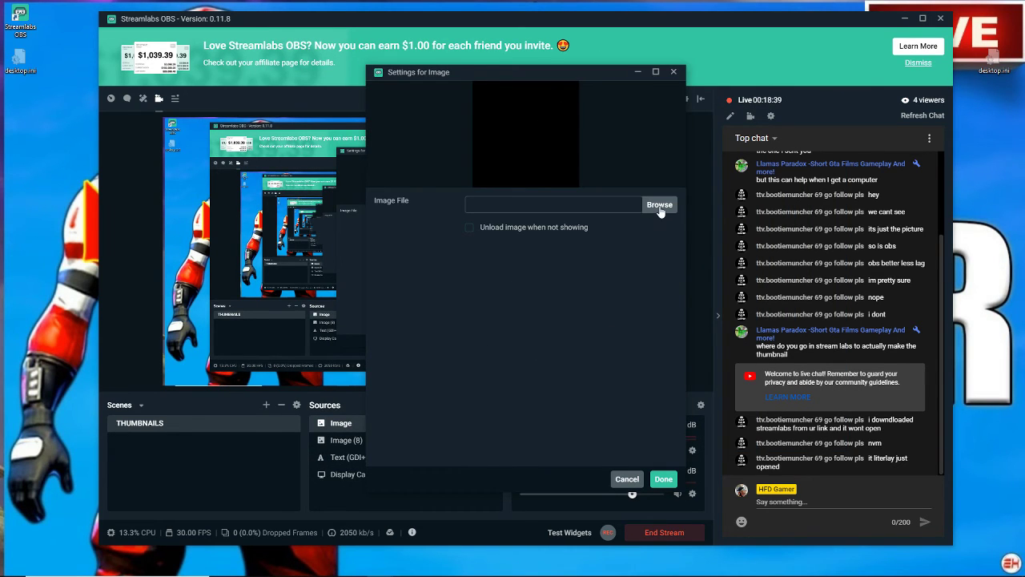
drag(578, 73, 0, 107)
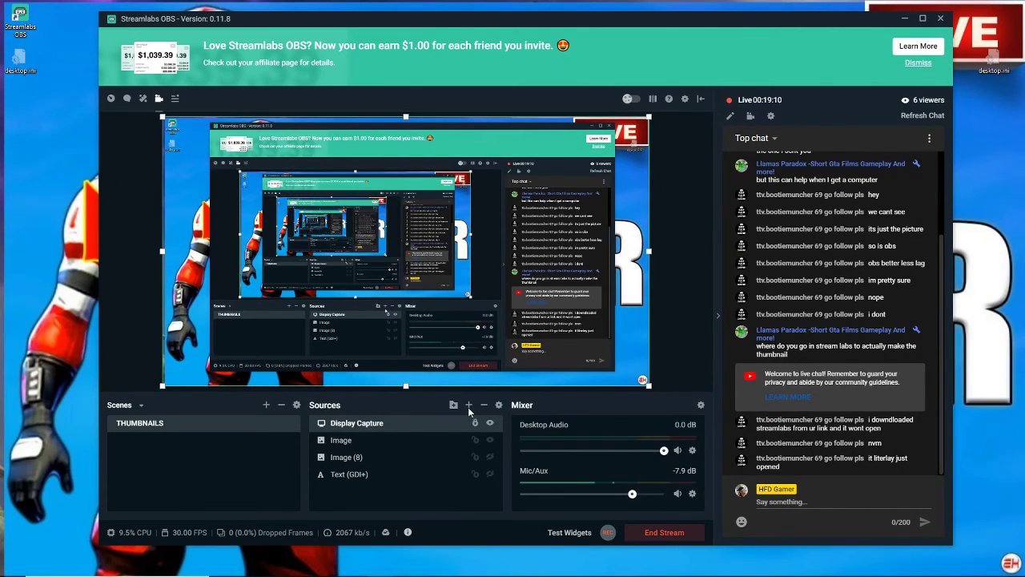
Add a new Text (GDI+) source to the THUMBNAILS scene containing the text PRO PLAYER.
click(468, 404)
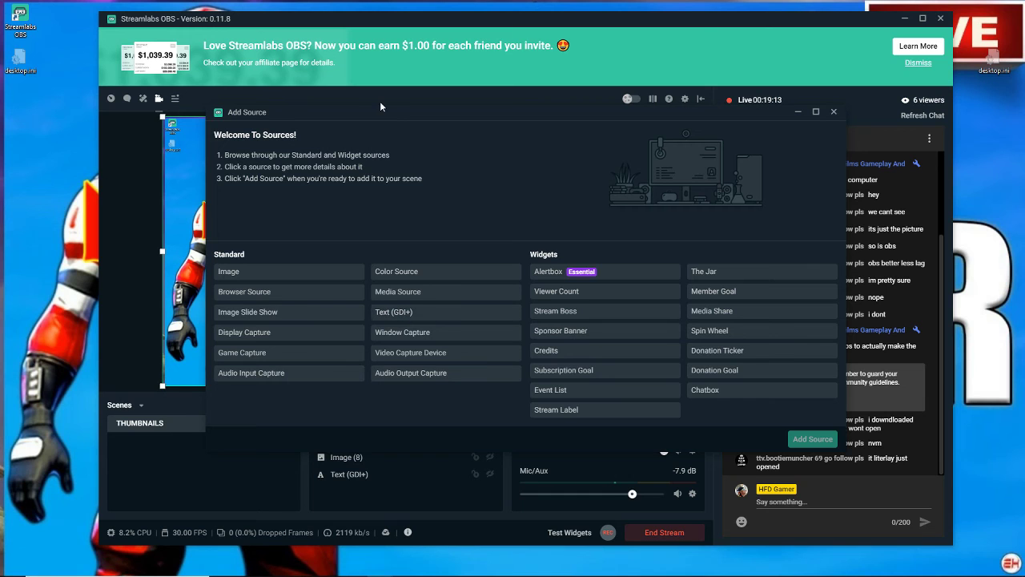
drag(386, 113, 351, 119)
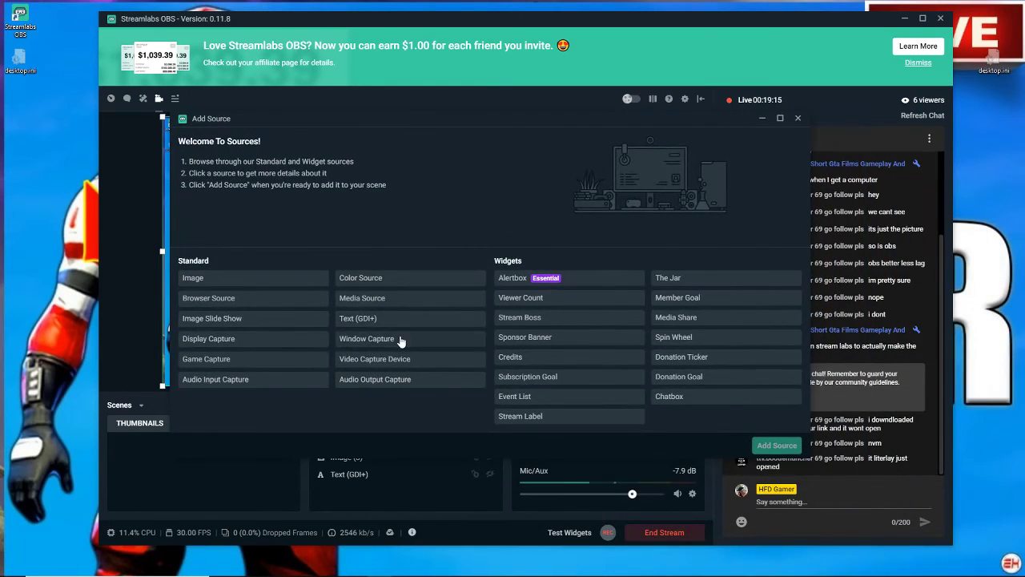
click(369, 319)
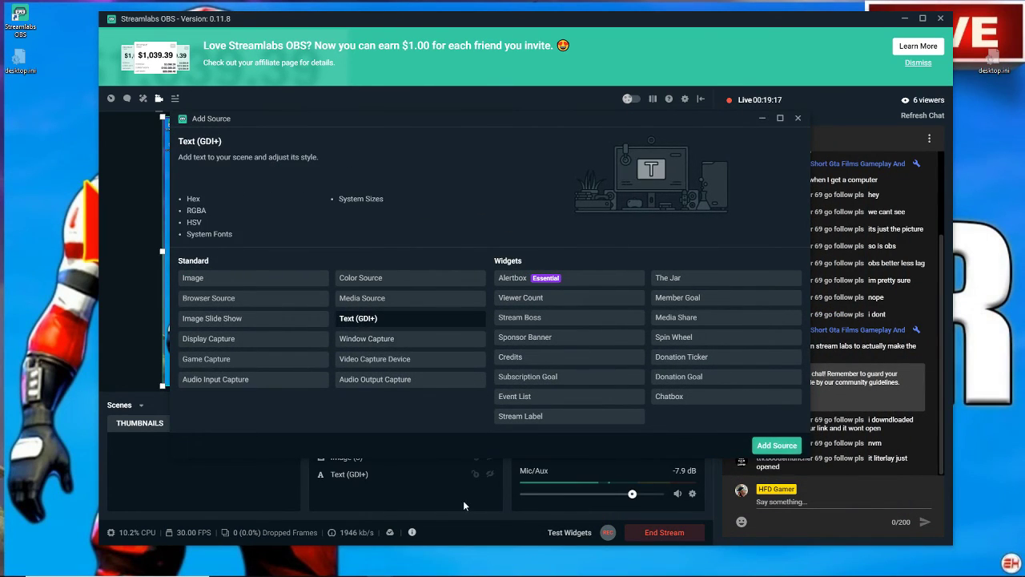
click(776, 445)
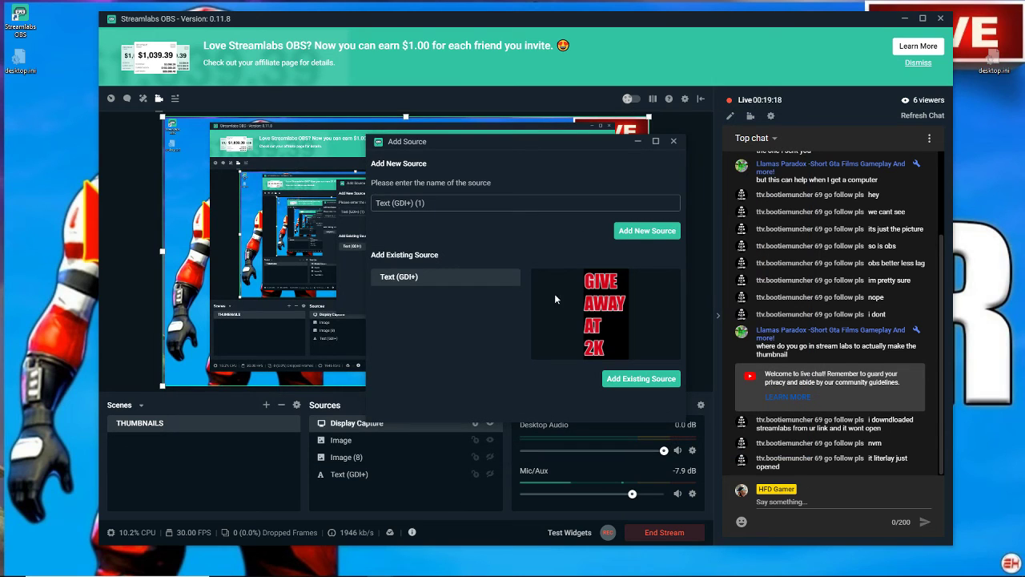
click(647, 231)
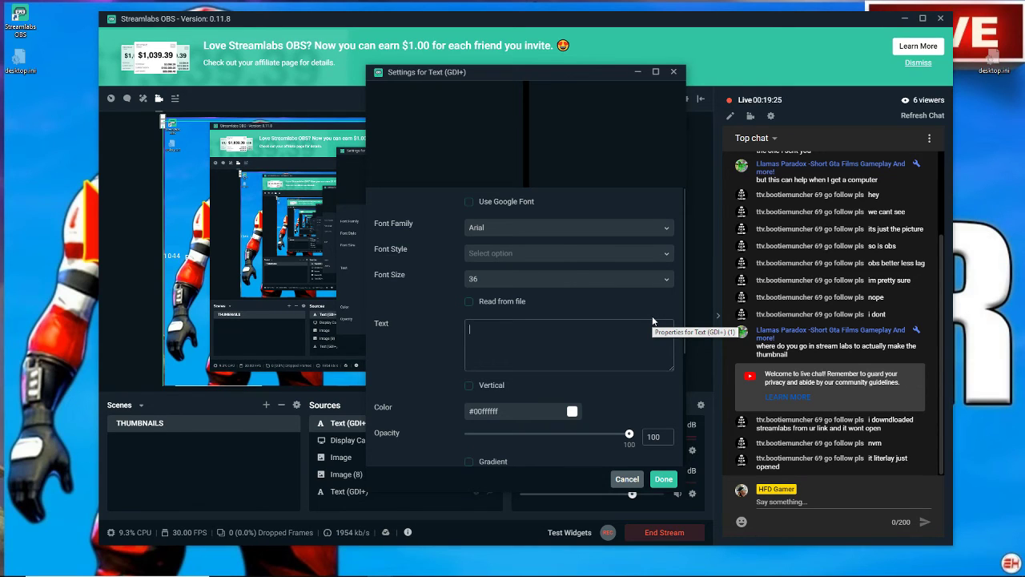
text(pRO PLAYER)
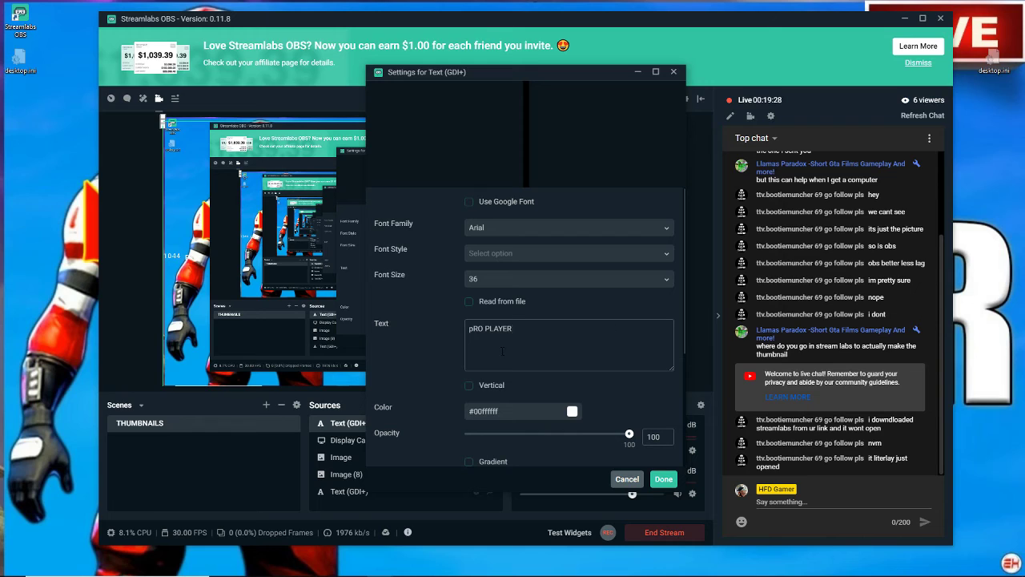
key(ctrl+a)
text(PRO)
Set the PRO PLAYER text's font family to Impact and accept the source settings.
click(513, 230)
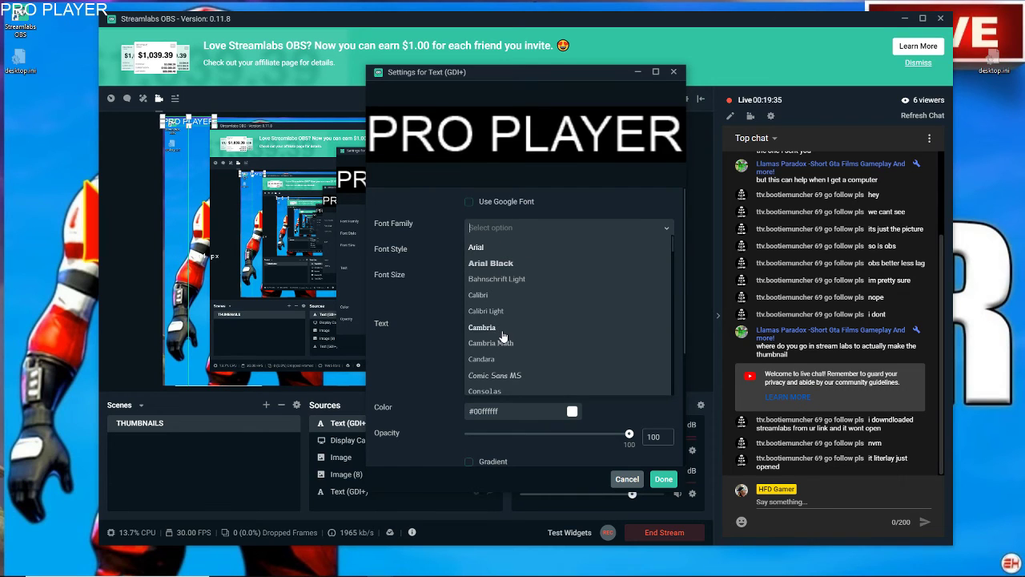
scroll(513, 332, down, 2)
scroll(495, 297, down, 2)
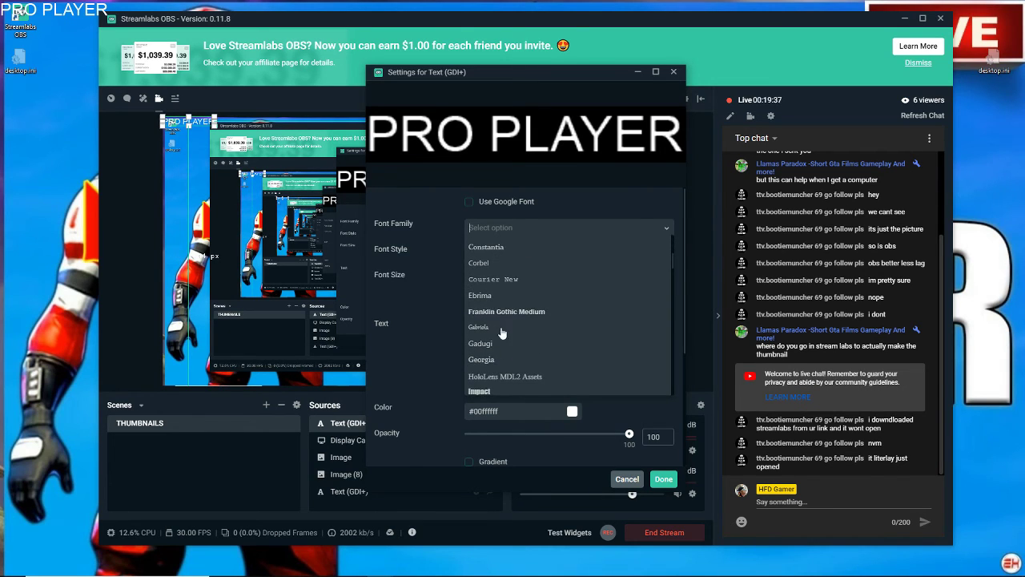
click(545, 403)
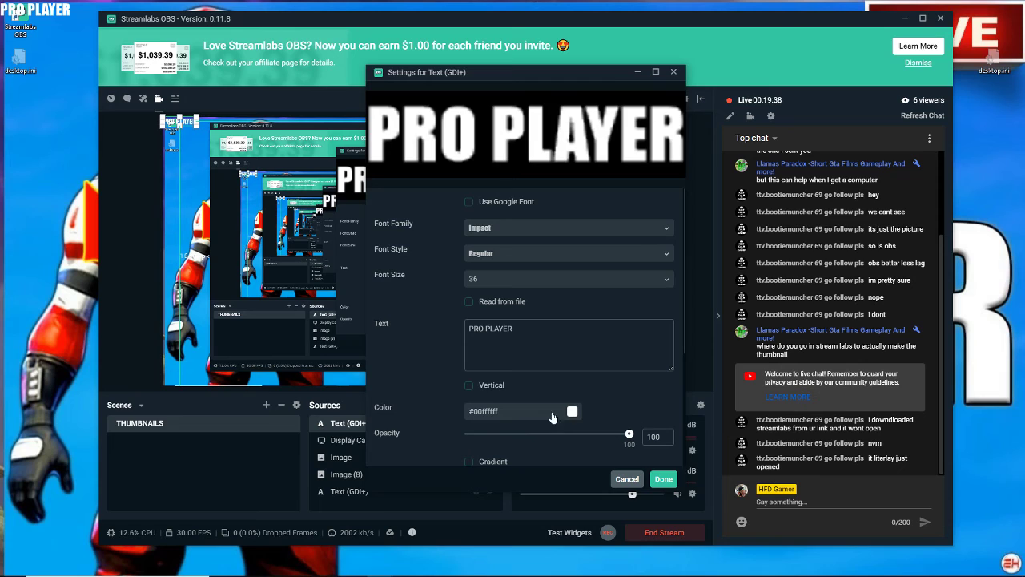
click(663, 479)
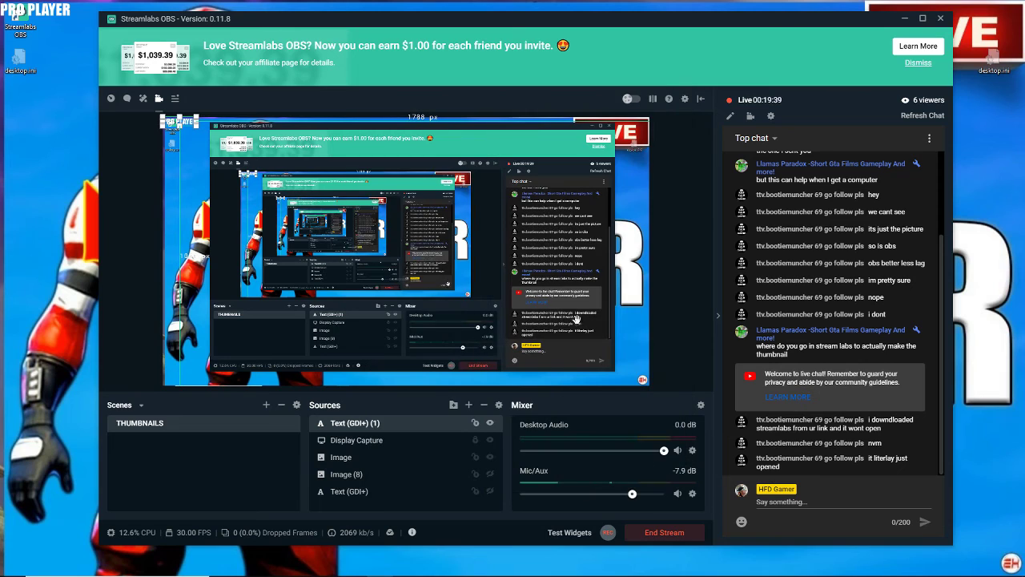
Reopen the settings of the PRO PLAYER text source and change its color to red, #00f01010.
double_click(408, 424)
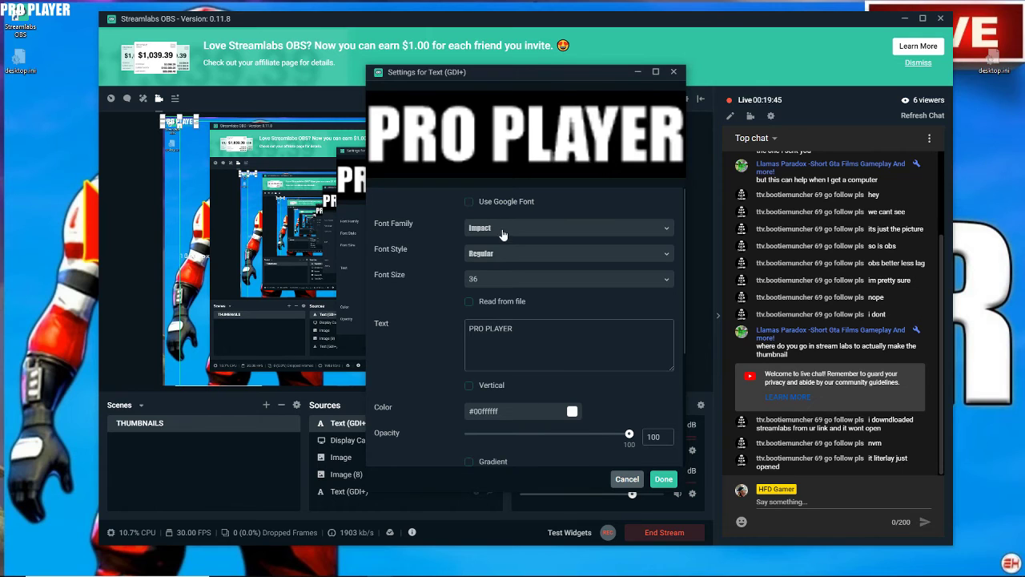
scroll(557, 423, down, 3)
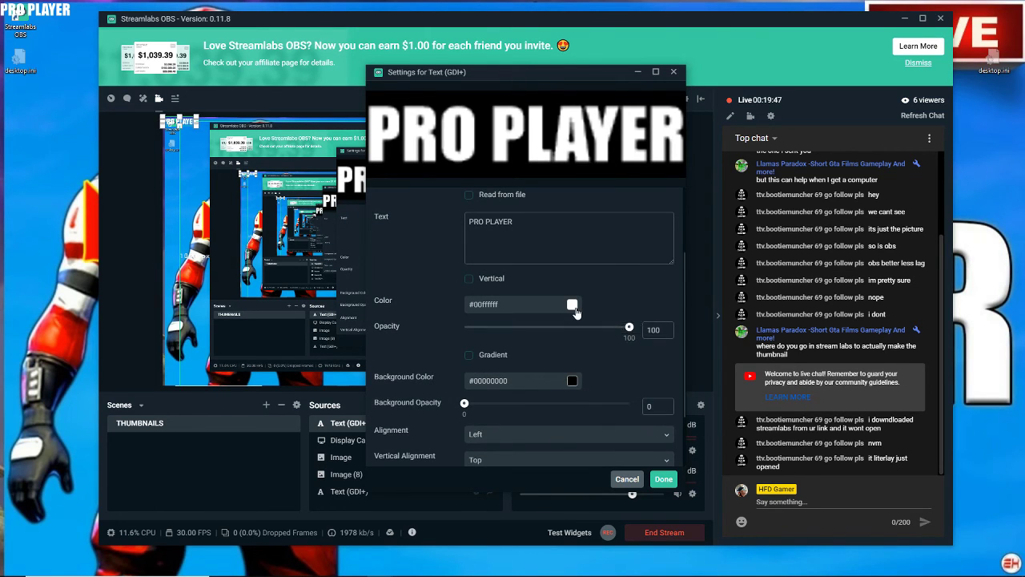
click(574, 306)
click(629, 481)
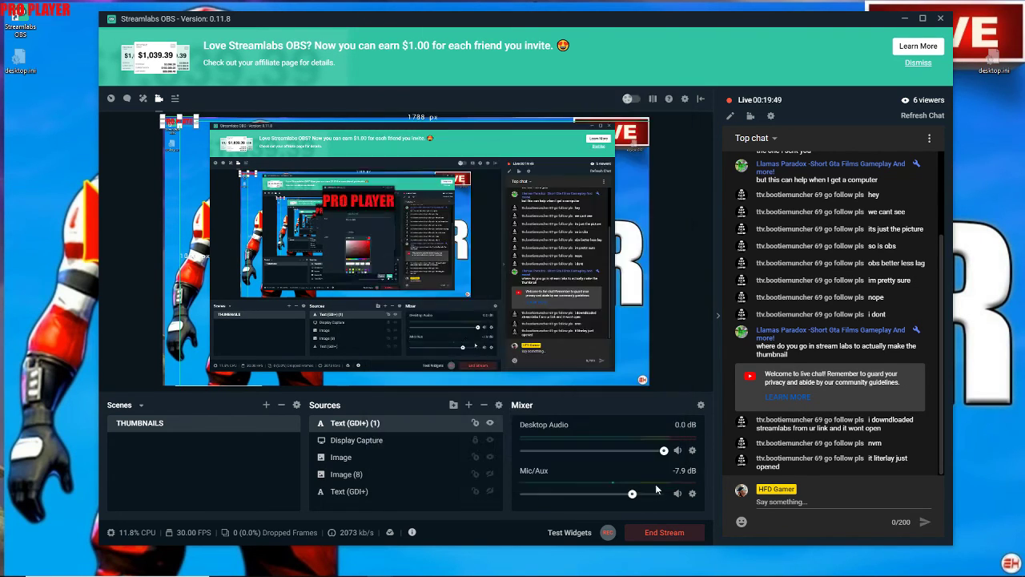
Enable an outline around the red PRO PLAYER text in its source settings and accept the change.
double_click(465, 425)
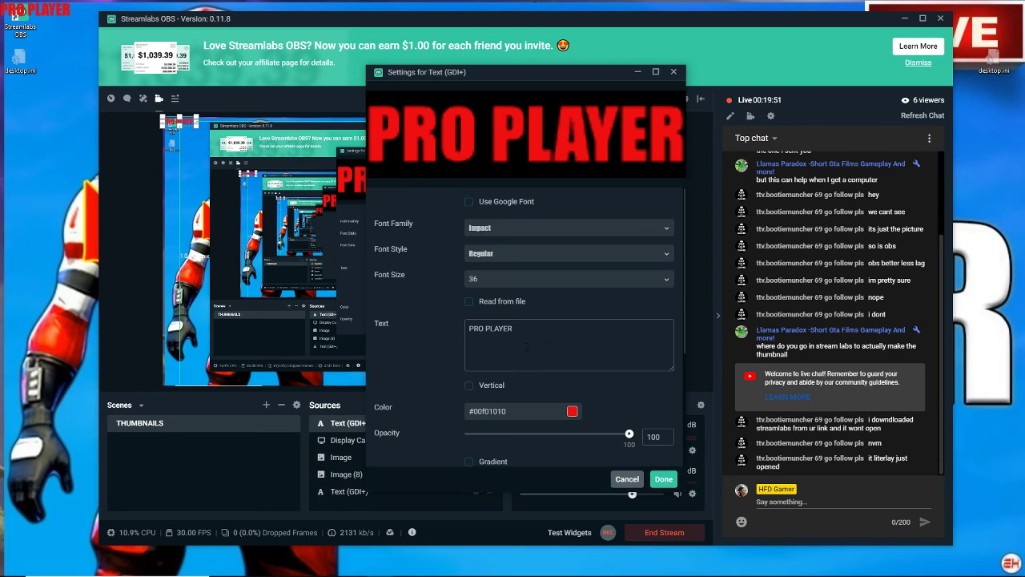
scroll(512, 436, down, 4)
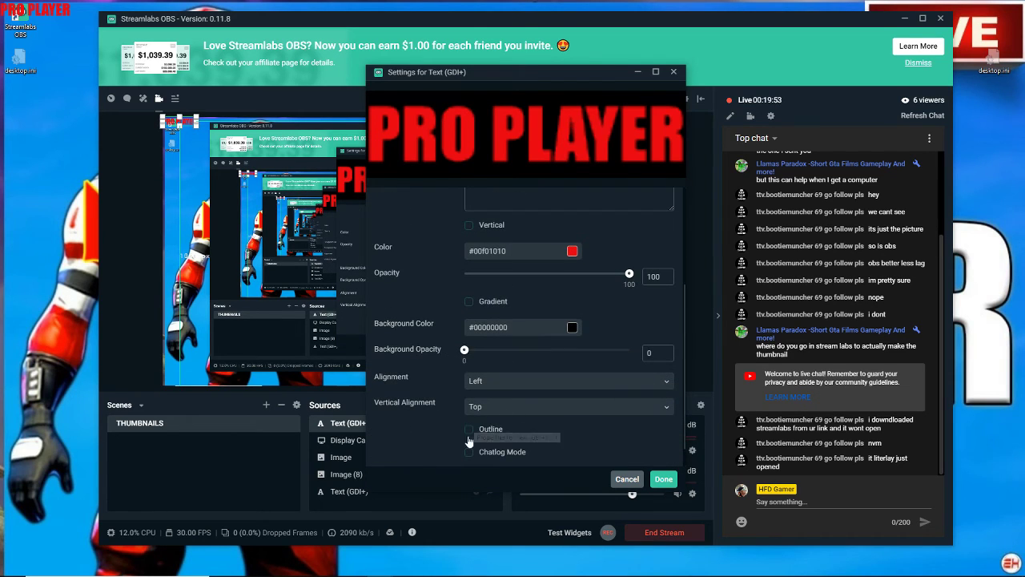
click(470, 430)
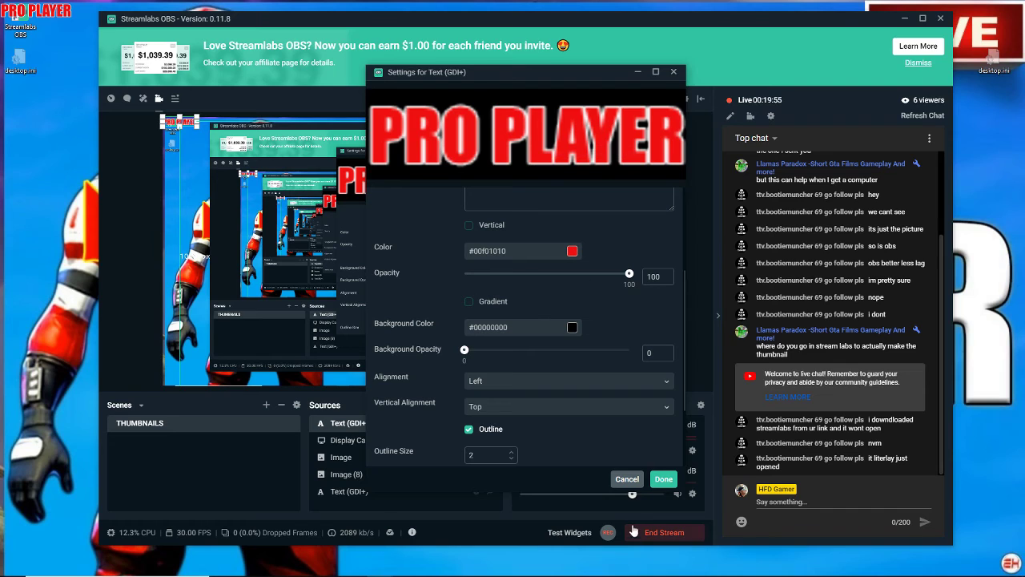
click(664, 478)
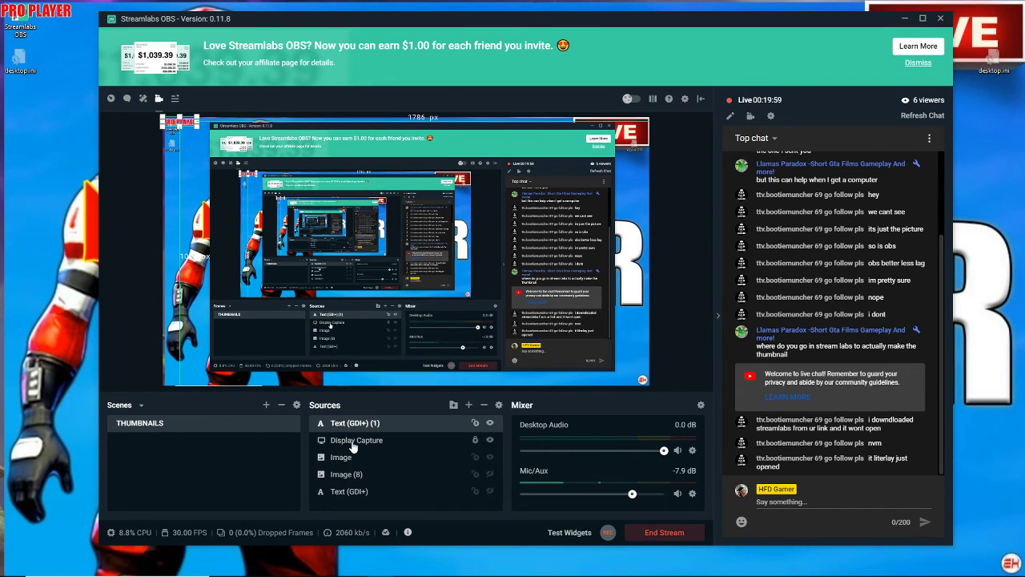